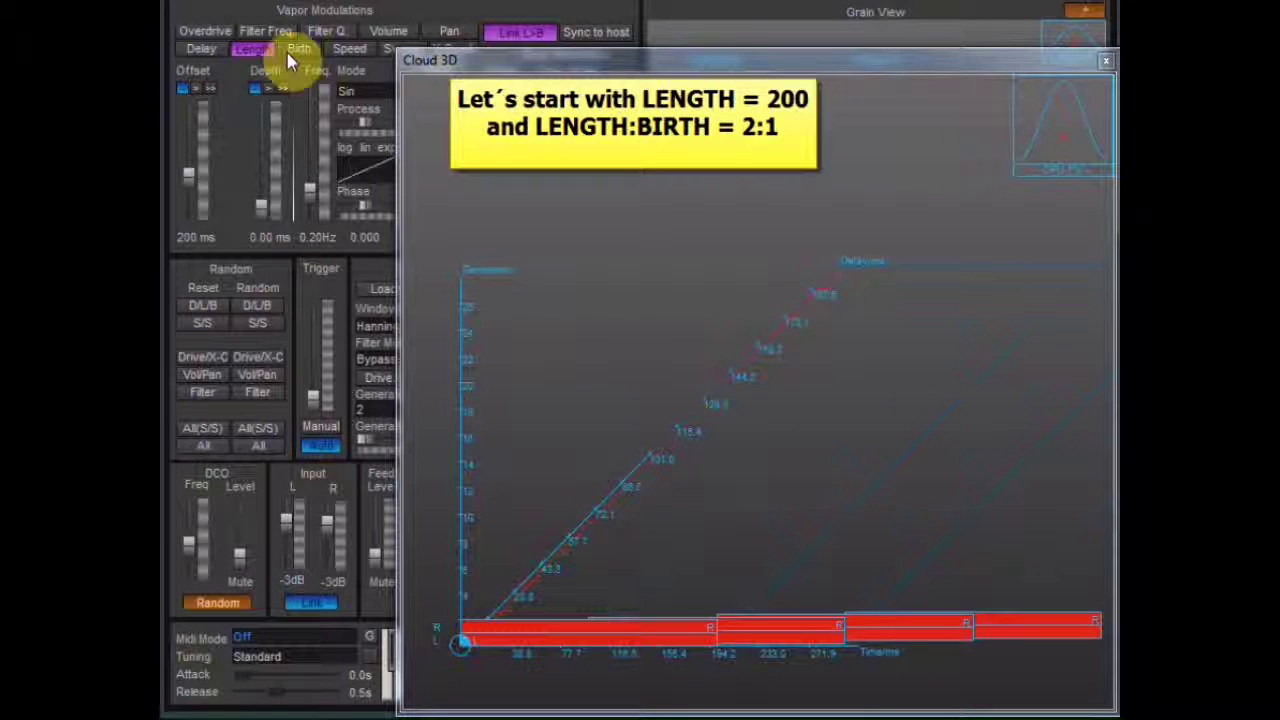
Check the Birth and Speed offsets, ending on the Length modulation settings.
left_click(304, 50)
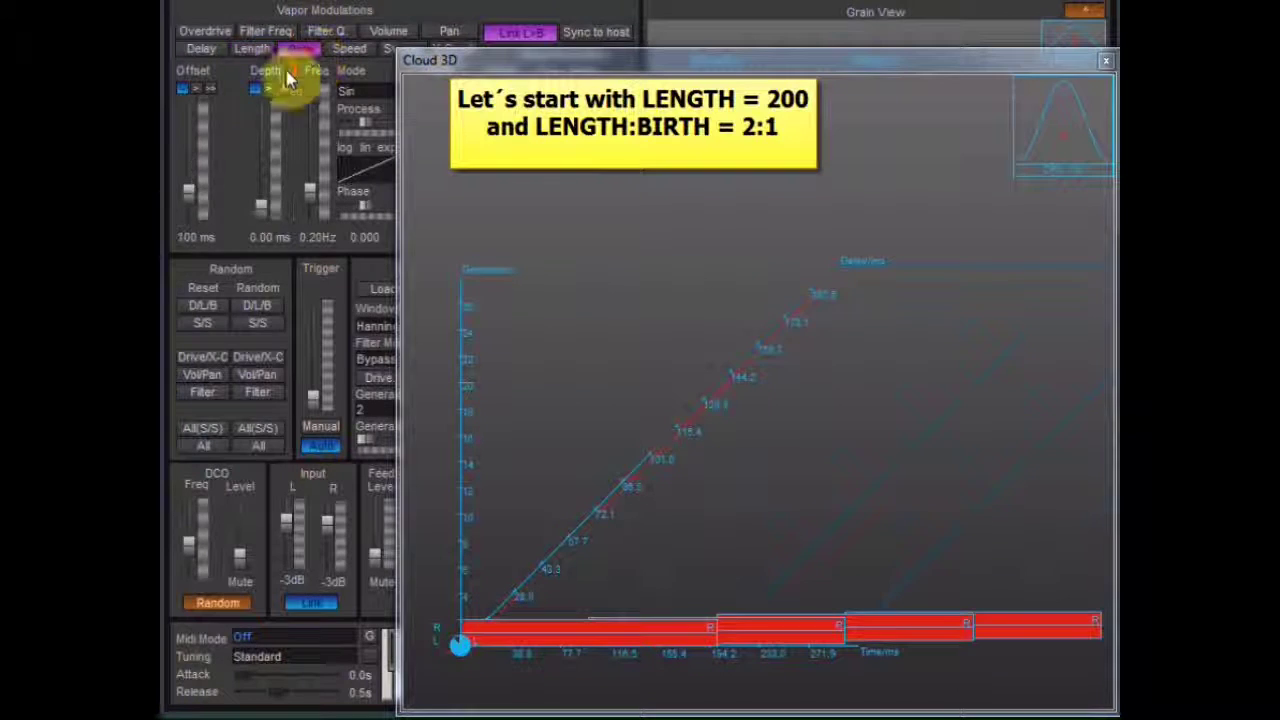
left_click(346, 50)
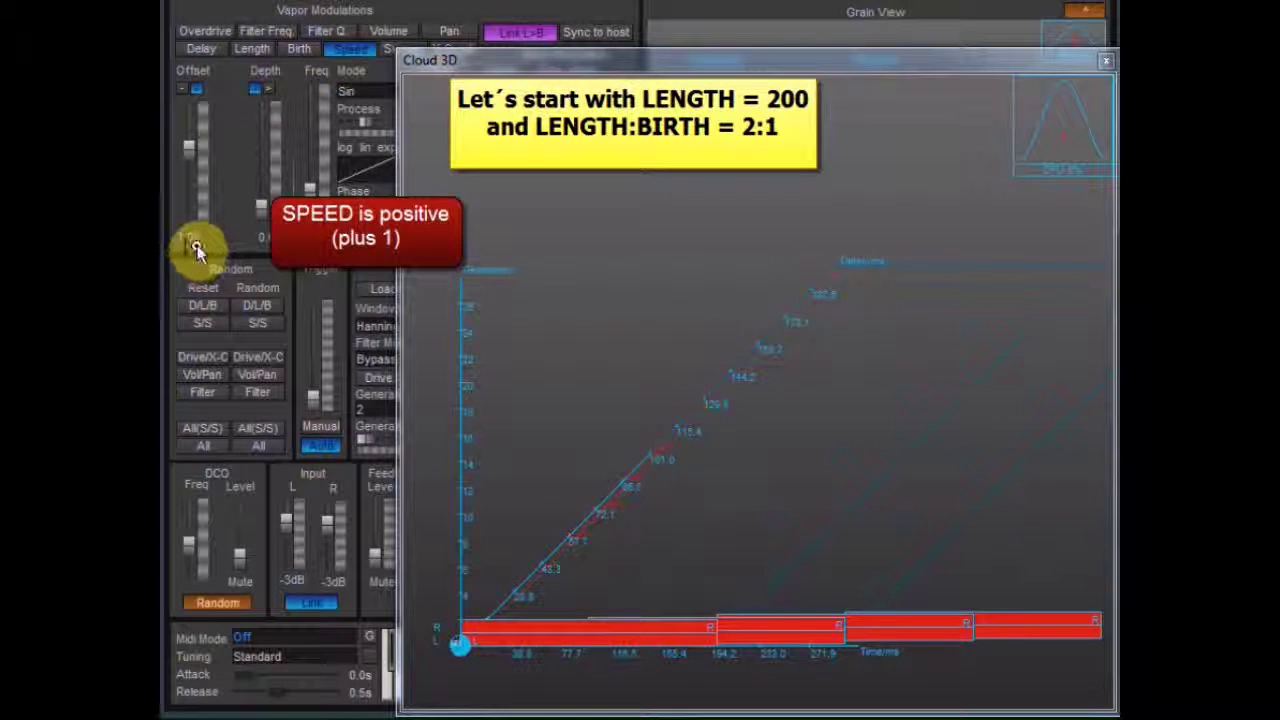
left_click(304, 50)
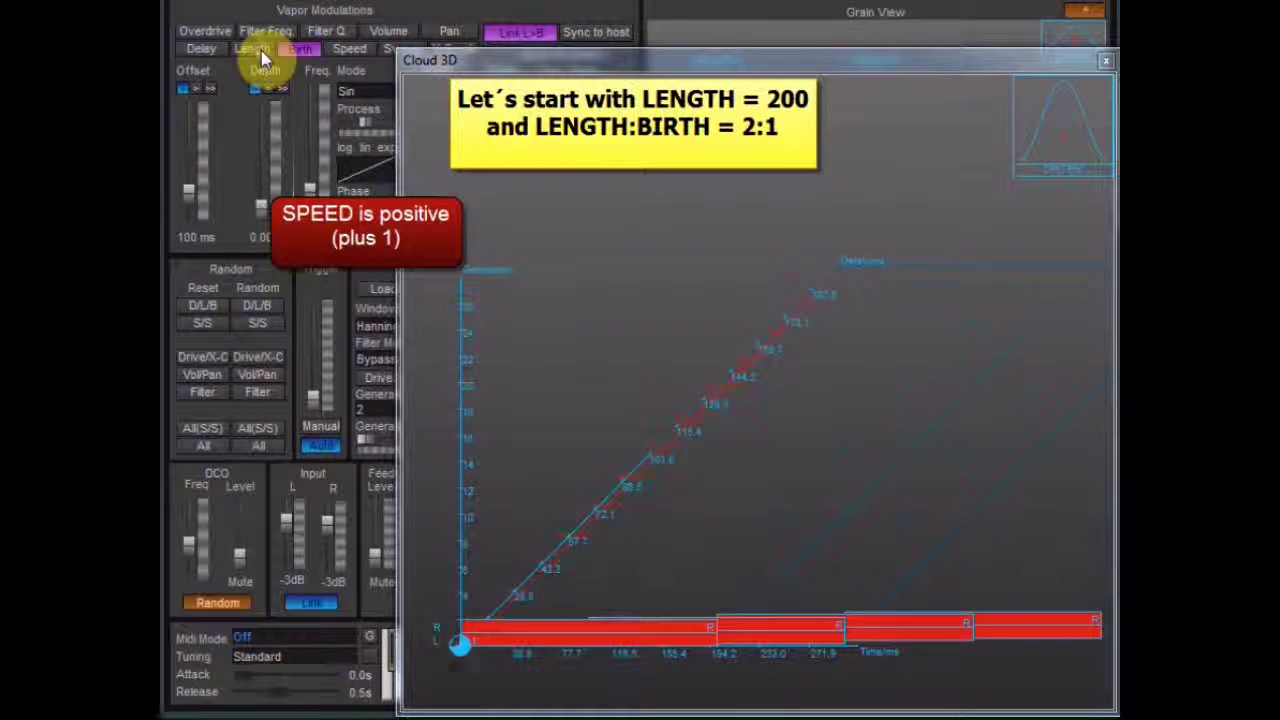
left_click(261, 50)
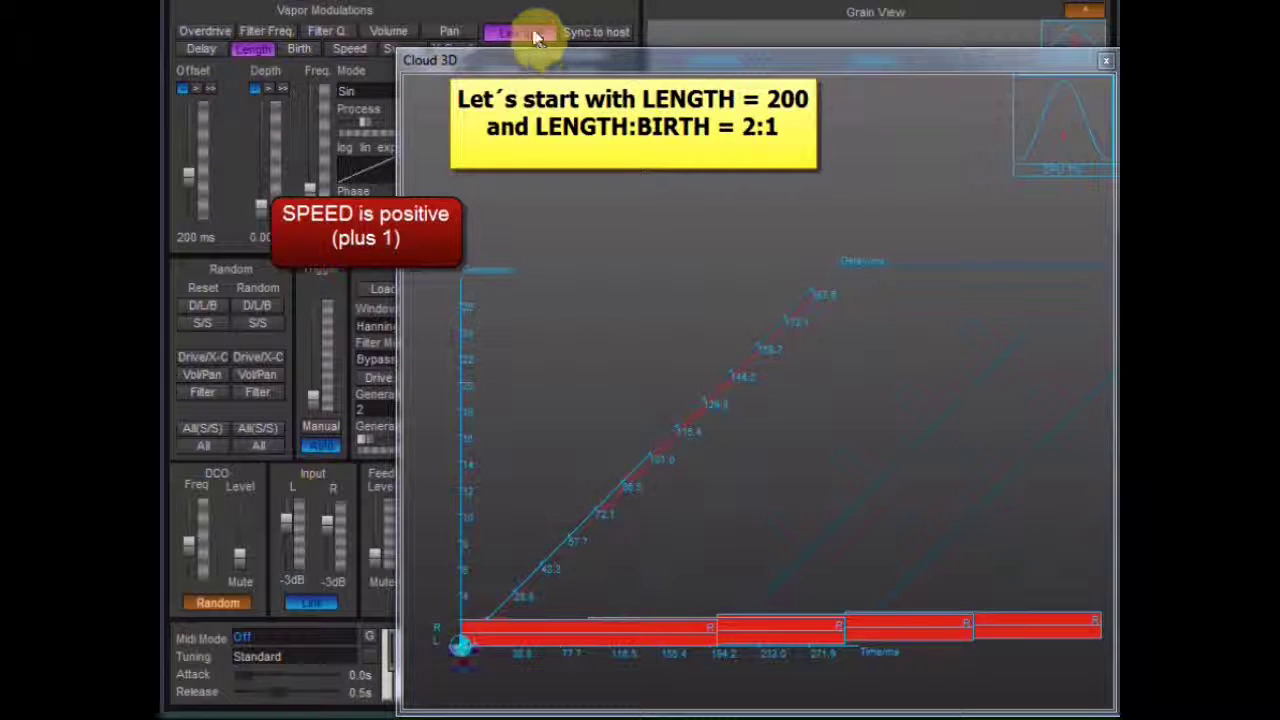
Lower the grain Length offset to 1.00 ms and set it back to 200 ms.
left_click_drag(206, 121, 206, 206)
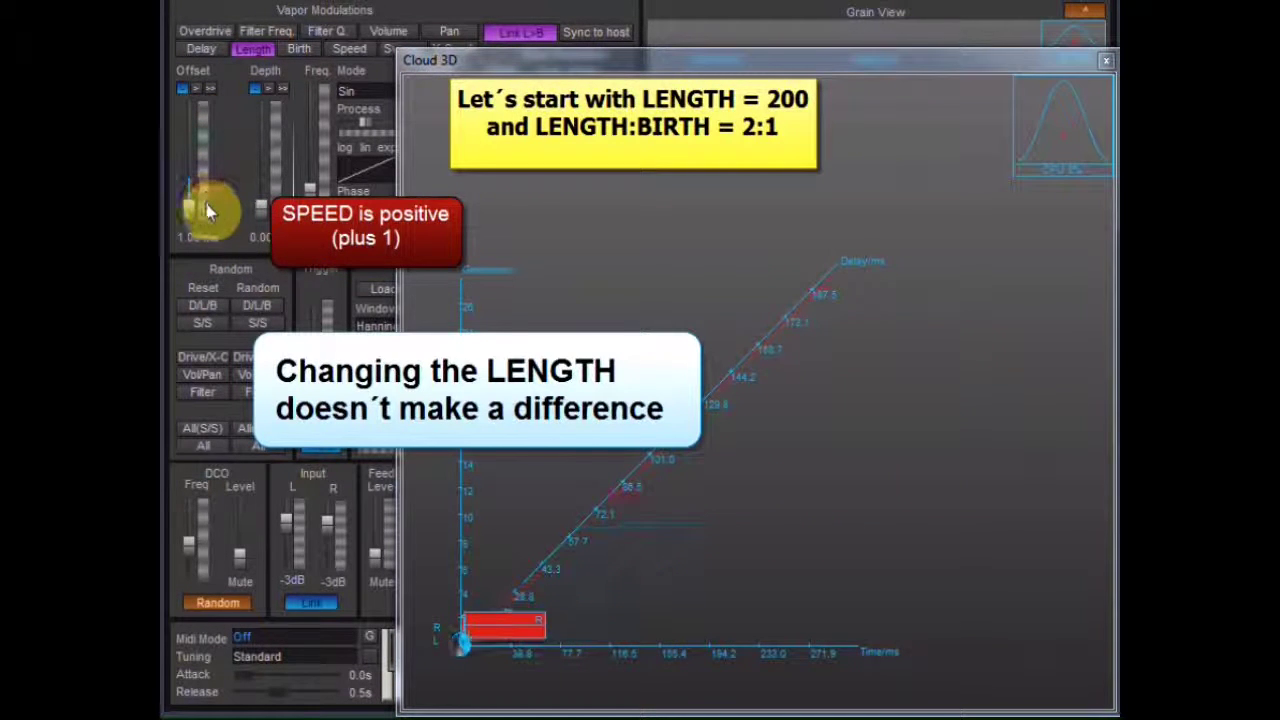
double_click(200, 238)
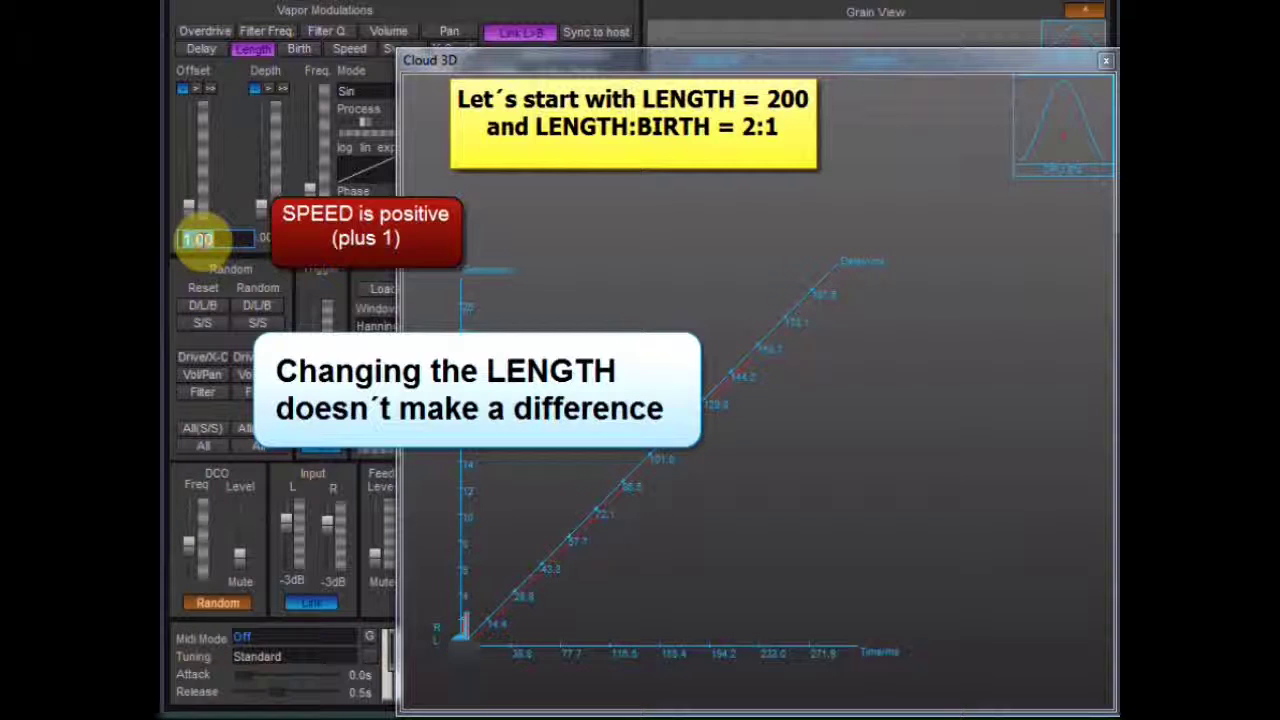
type("2")
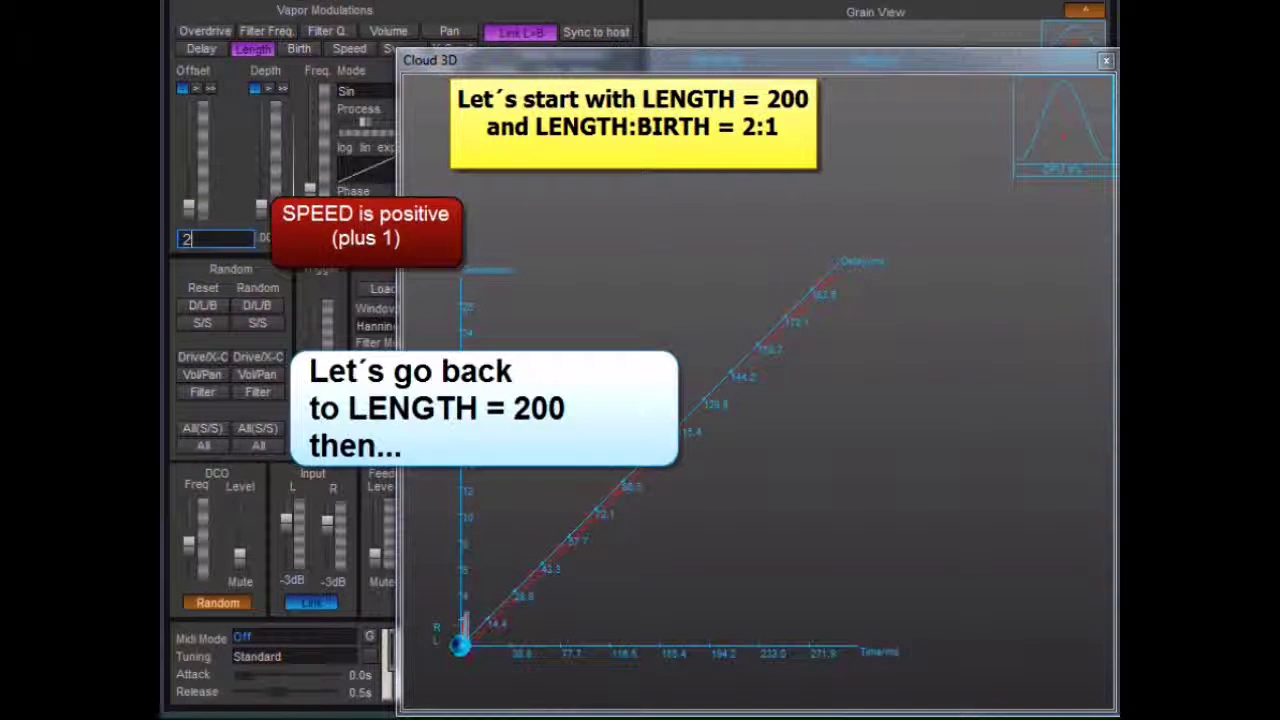
type("00")
key("Return")
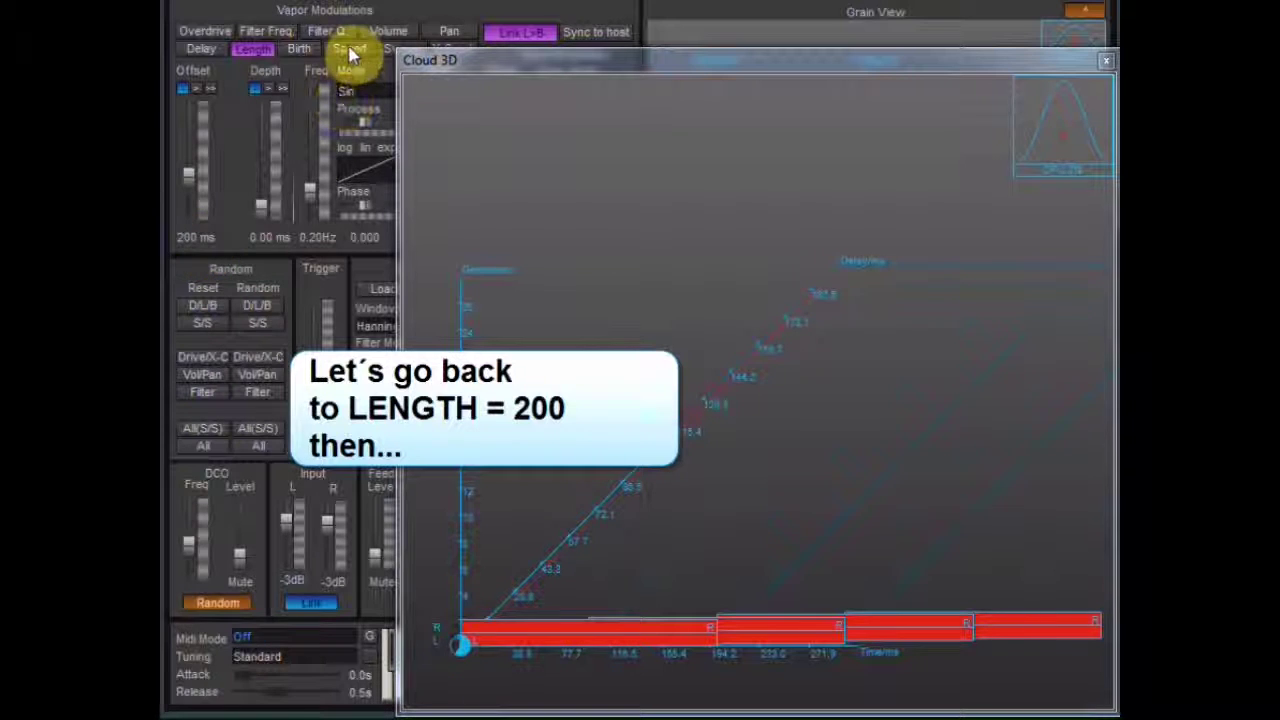
Set the grain Speed offset to -1 and adjust the Length offset.
left_click(350, 49)
double_click(200, 238)
type("-")
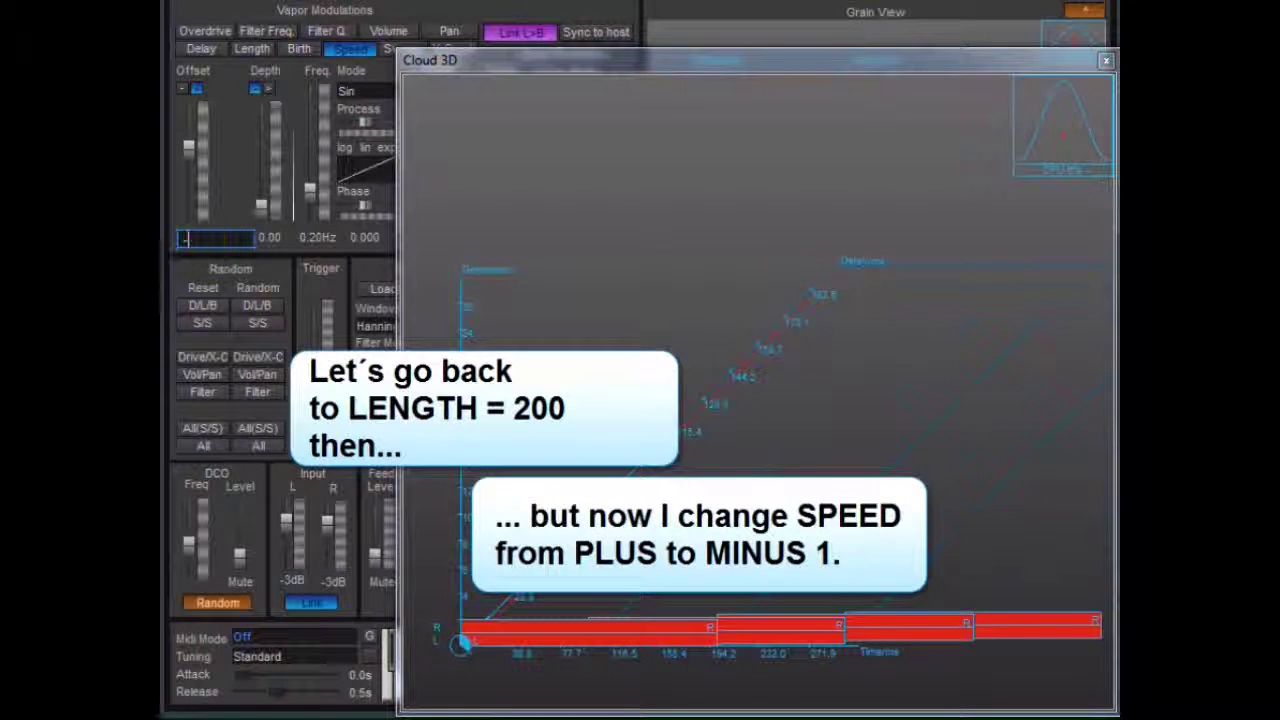
type("1")
key("Return")
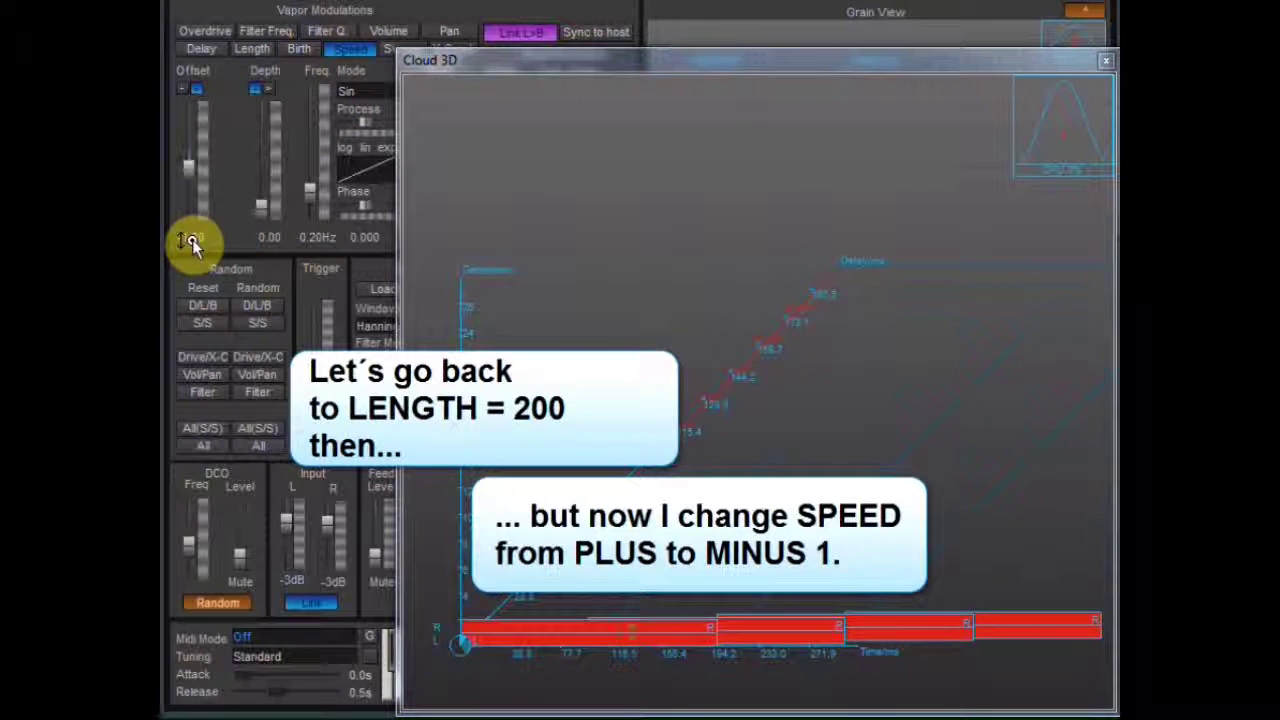
left_click(253, 49)
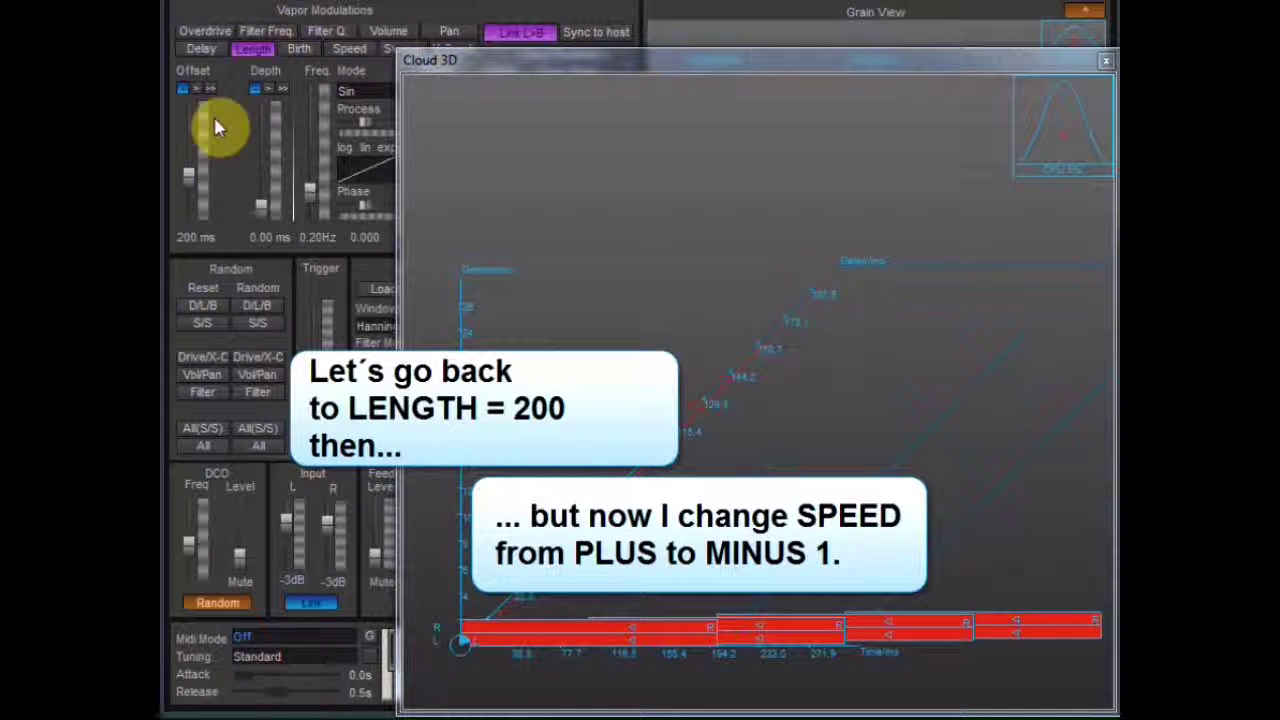
mouse_move(203, 126)
left_mouse_down()
mouse_move(205, 205)
mouse_move(202, 109)
mouse_move(207, 213)
mouse_move(203, 107)
mouse_move(205, 204)
mouse_move(204, 132)
mouse_move(205, 176)
mouse_move(205, 149)
left_mouse_up()
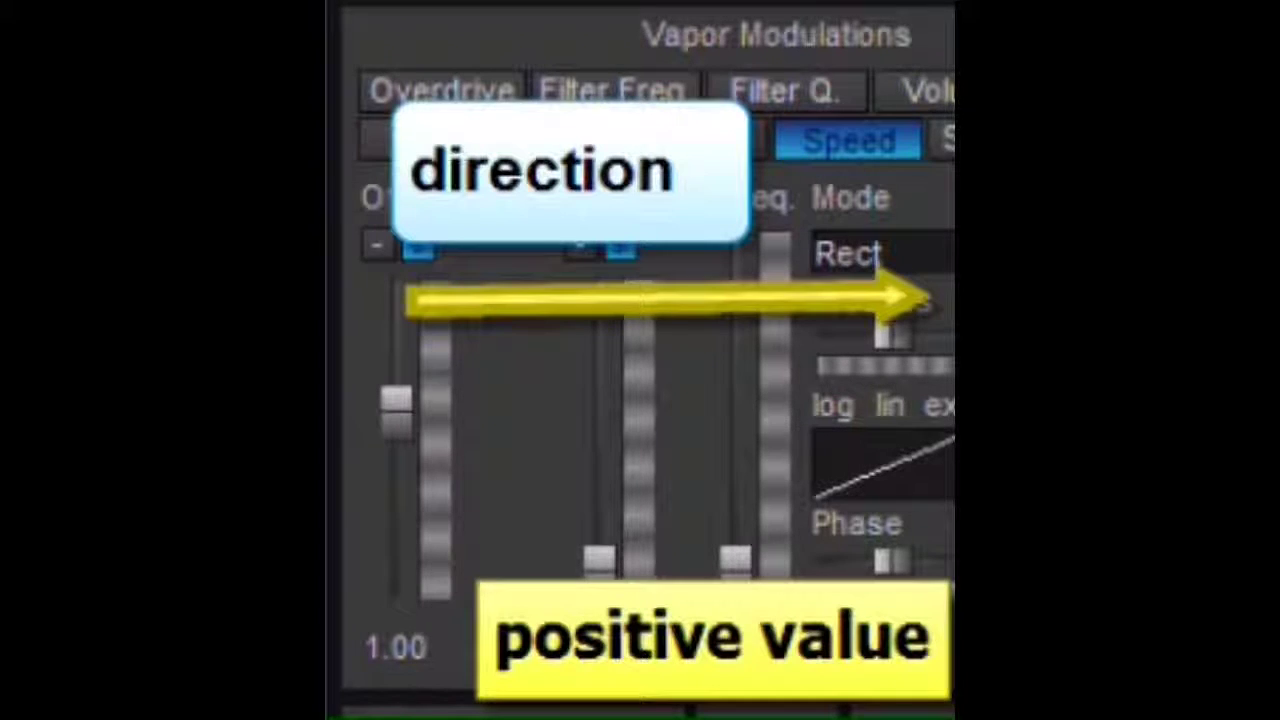
Reverse the grain direction by setting the Speed offset to -1, and set it back to 1.
double_click(382, 652)
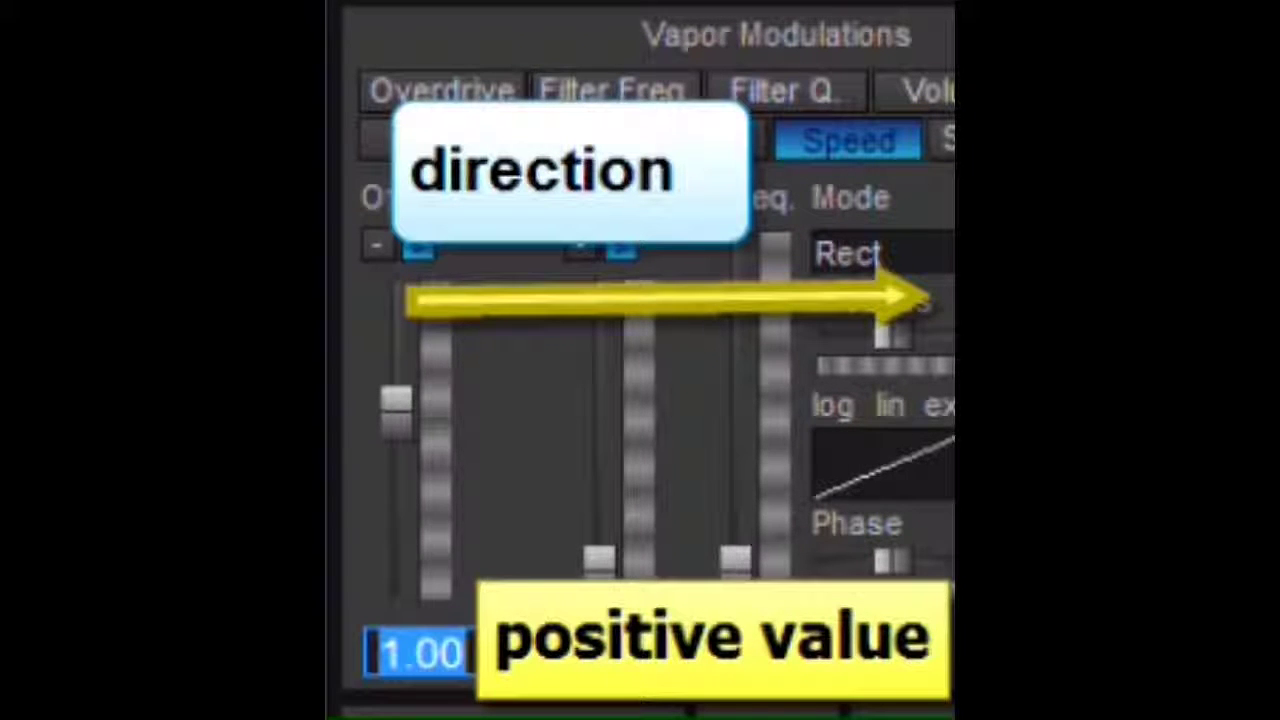
type("-")
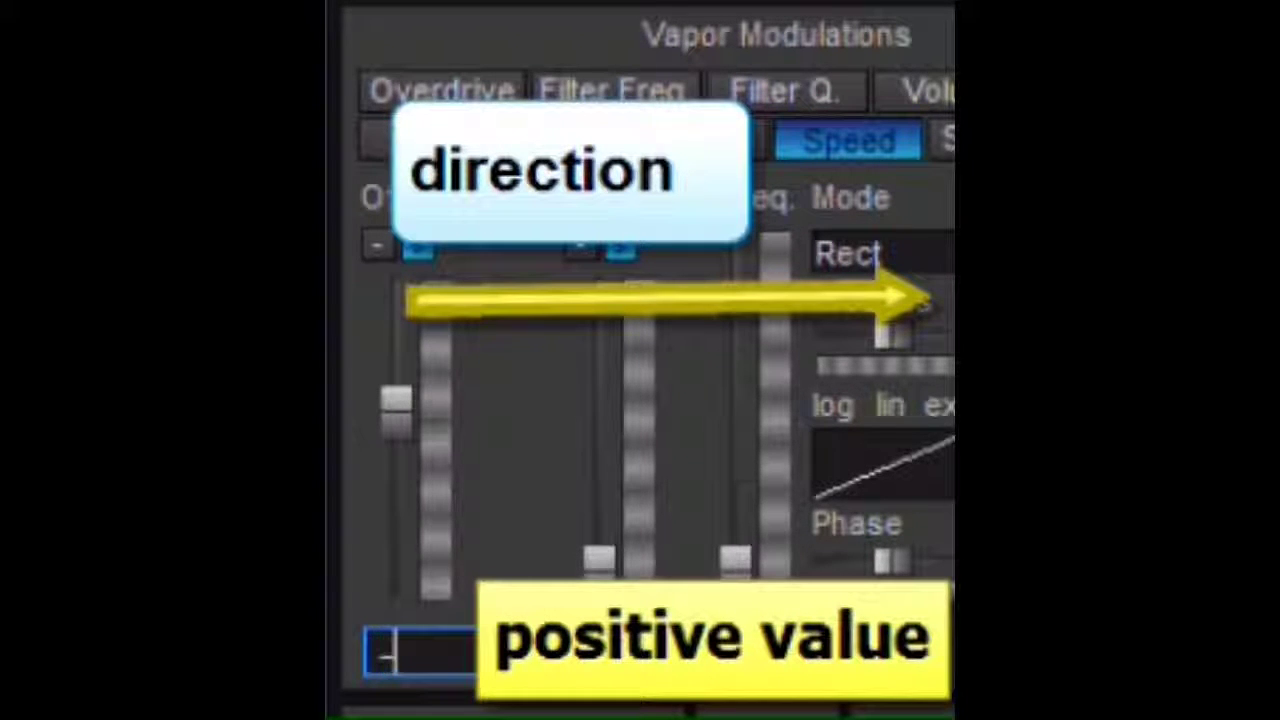
type("1")
key("Return")
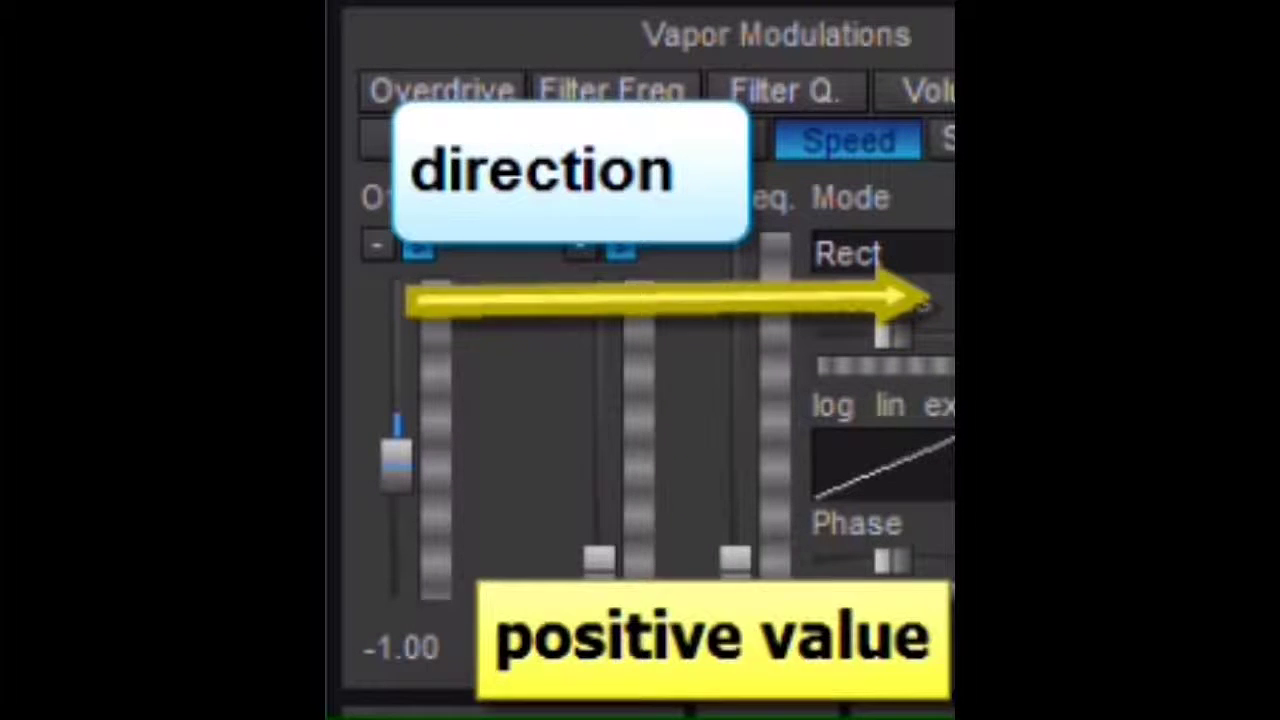
double_click(443, 655)
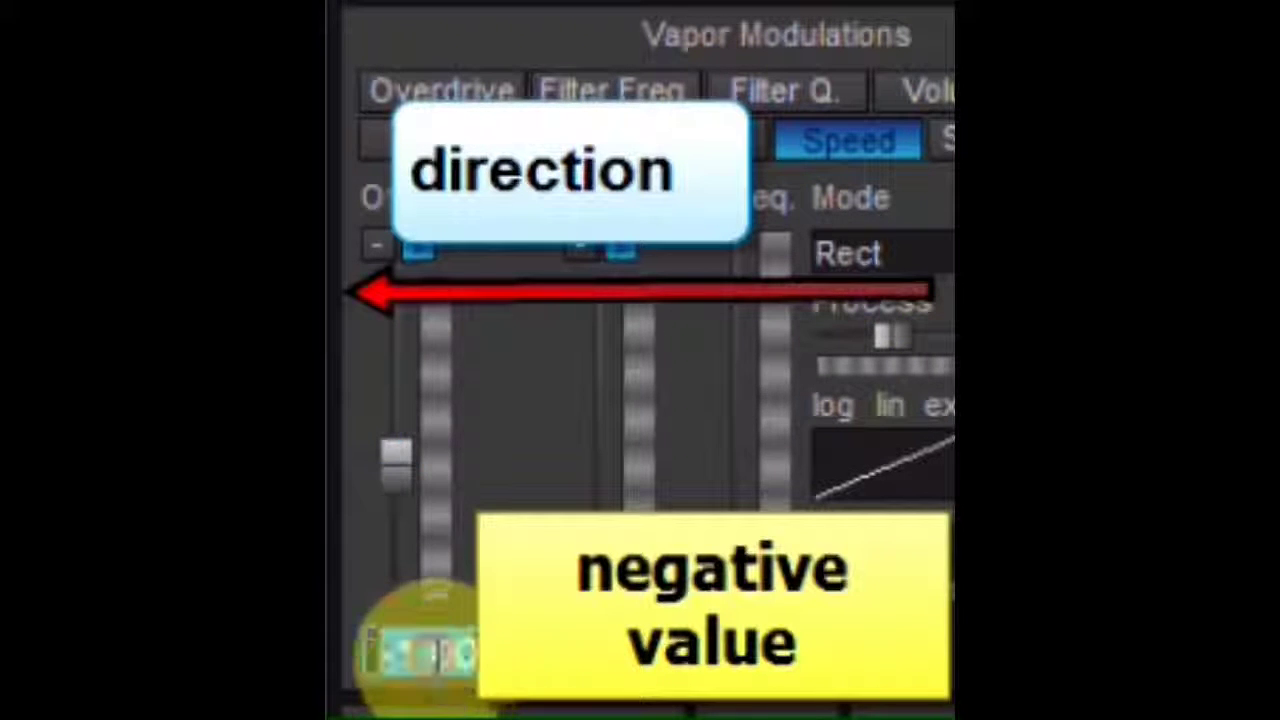
type("1")
key("Return")
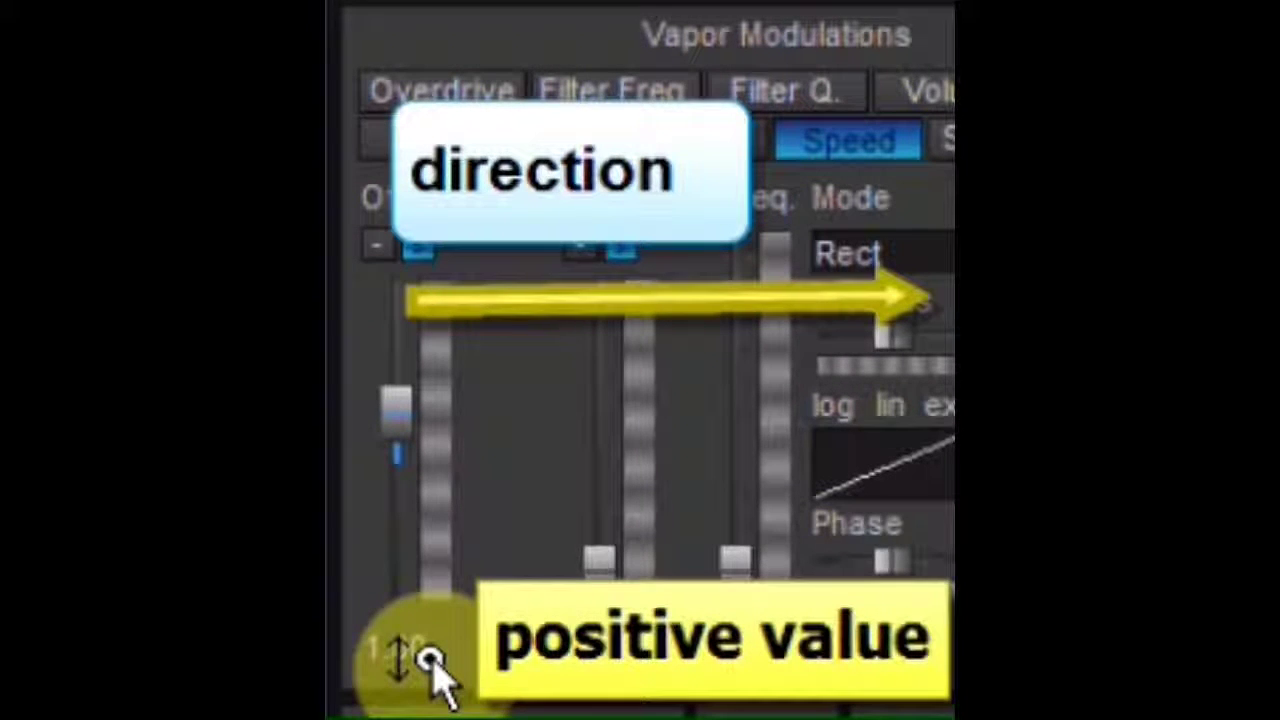
Repeat the direction comparison by switching the Speed offset to -1 and returning it to 1.
double_click(432, 658)
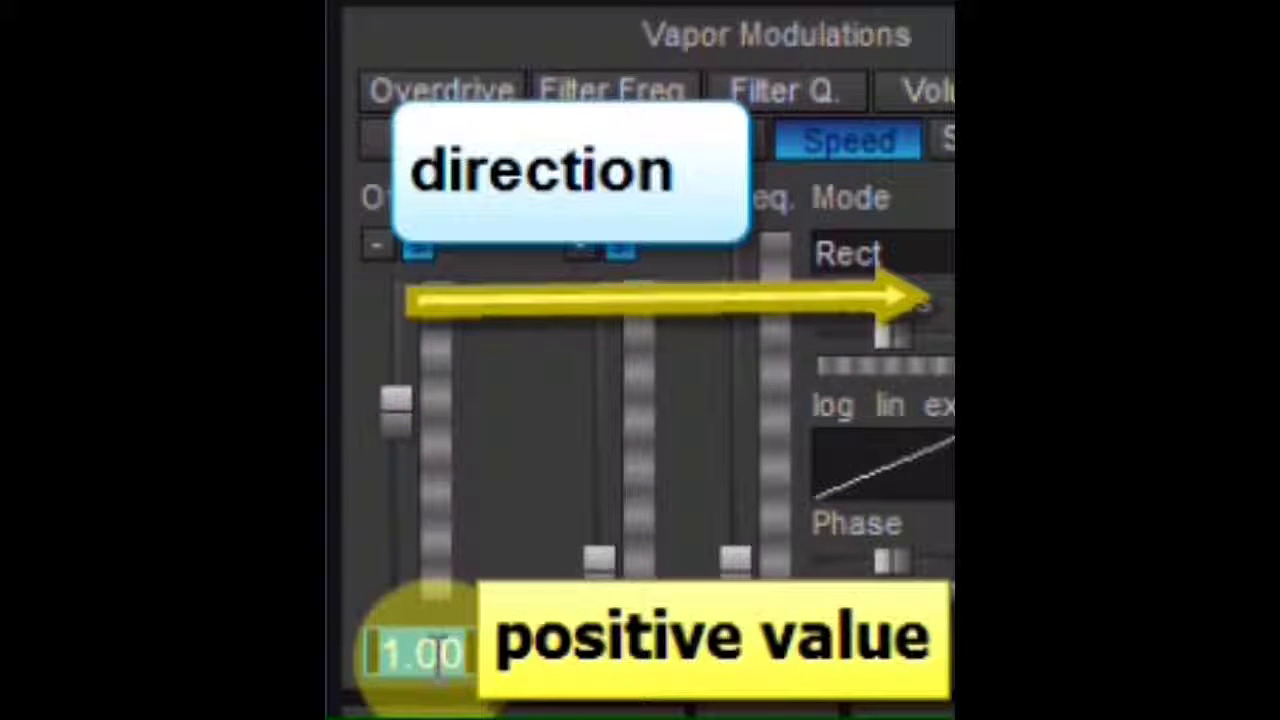
type("-")
key("Return")
left_click(430, 660)
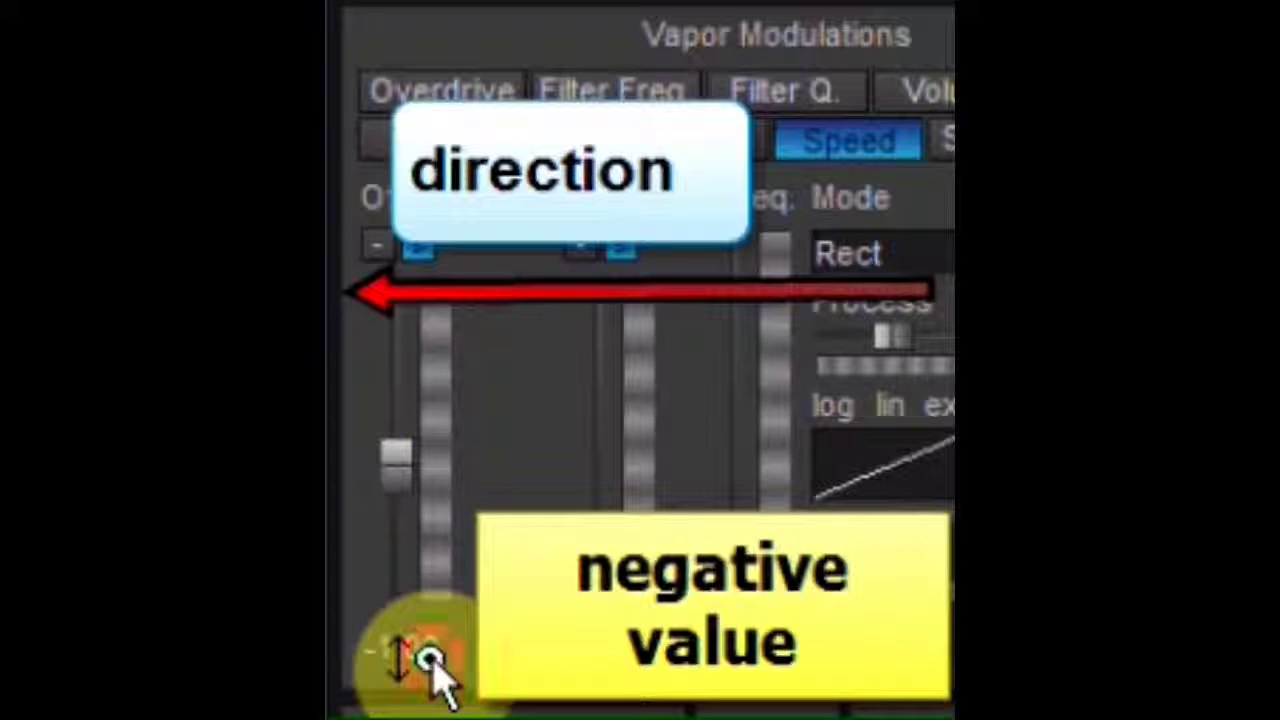
type("1")
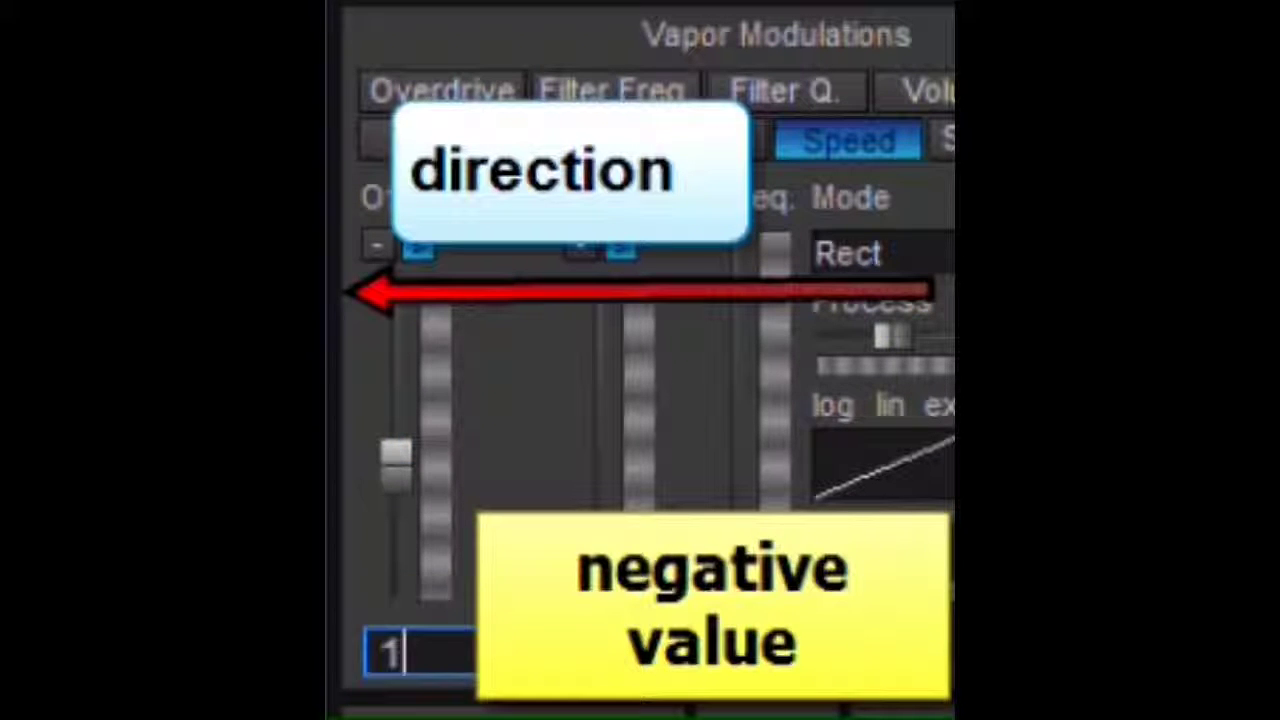
key("Return")
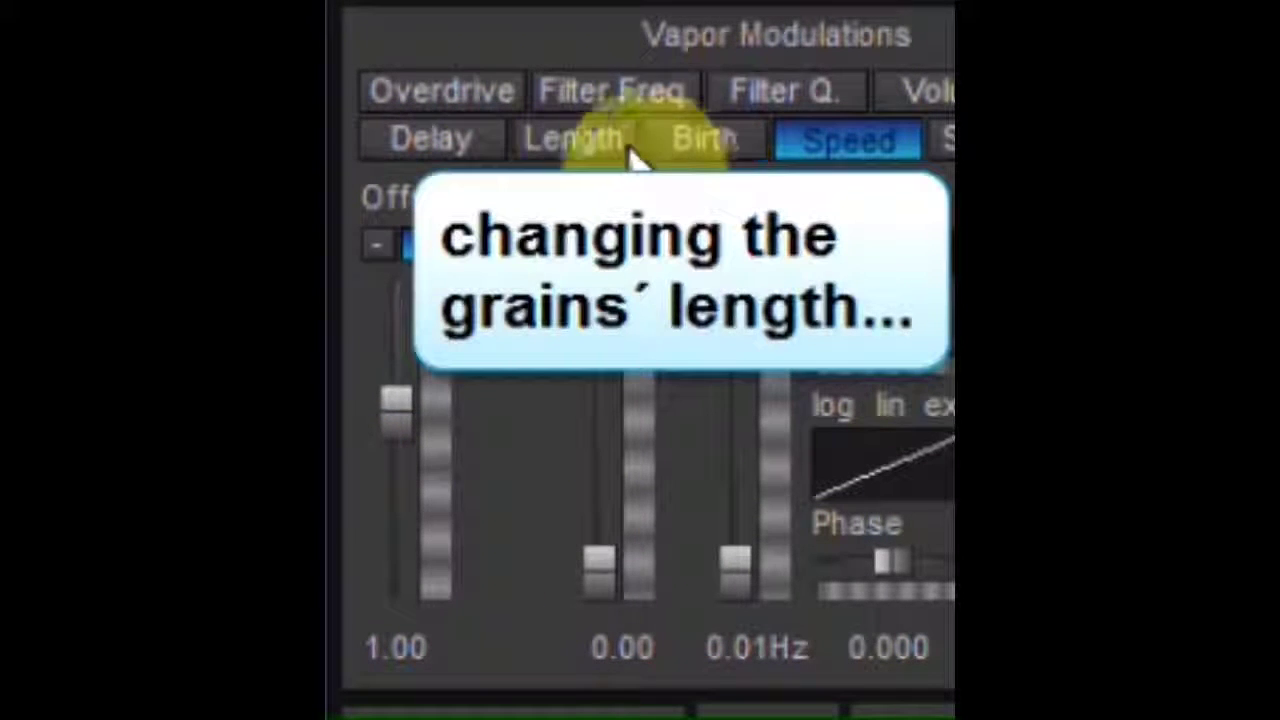
Raise the grain Length offset to 138 ms.
left_click(605, 150)
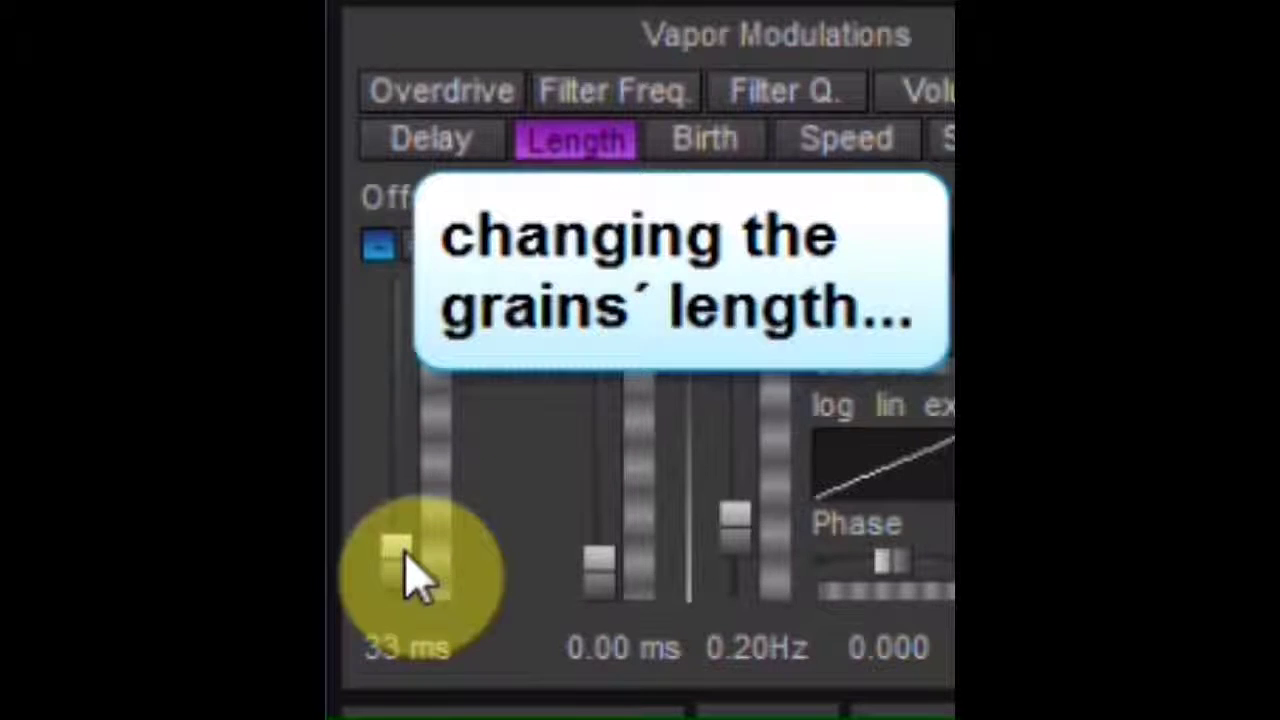
left_click_drag(410, 575, 410, 530)
left_click(428, 646)
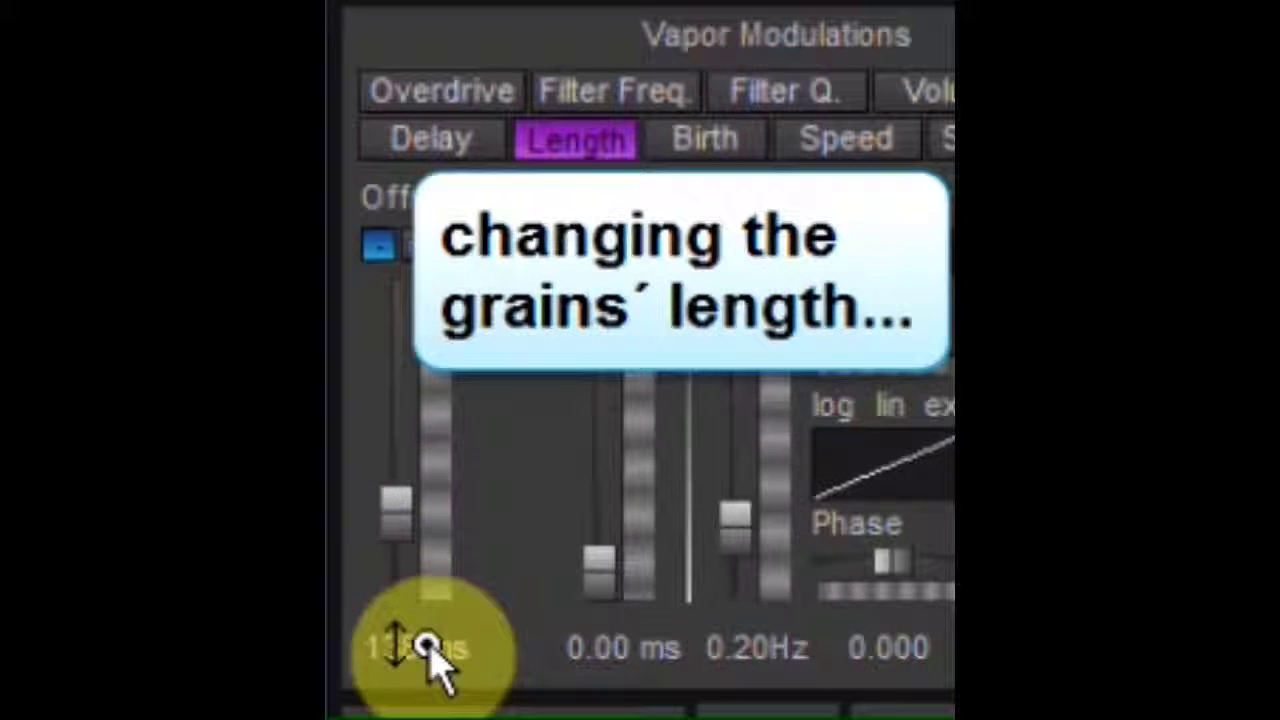
left_click(557, 491)
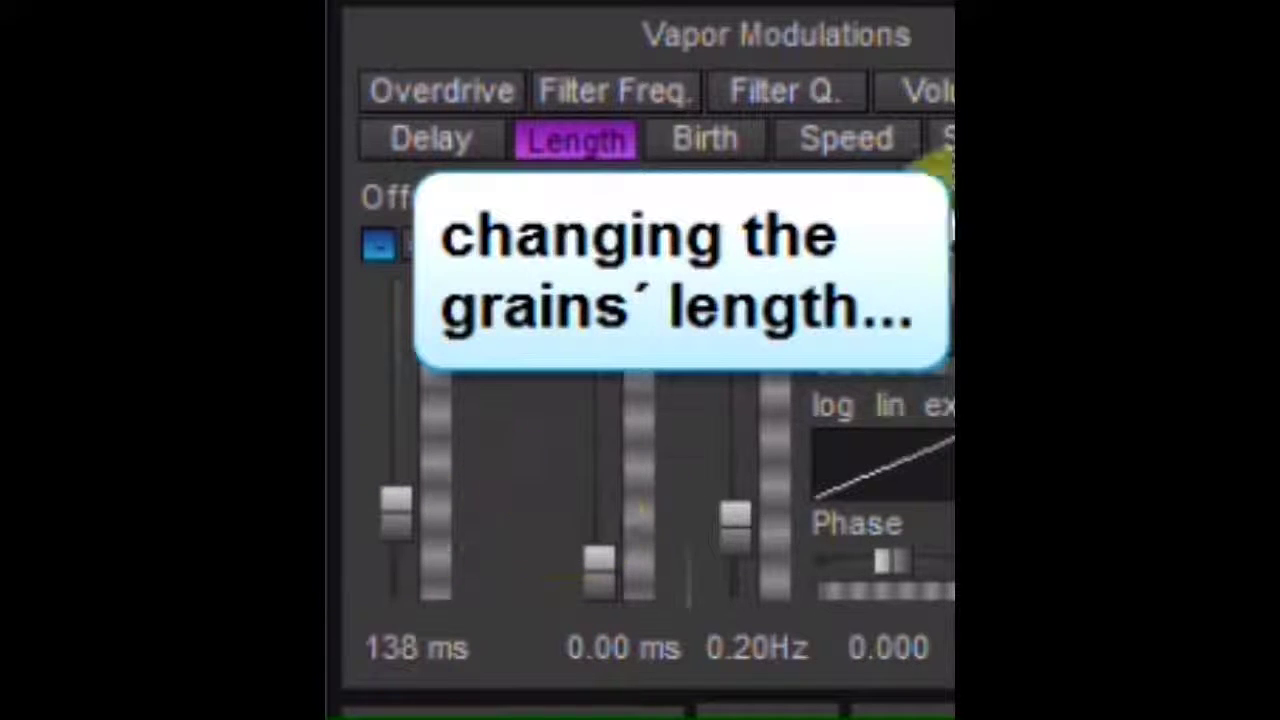
Set the Speed offset to -1 to reverse the grains at the longer length.
left_click(858, 148)
left_click(421, 652)
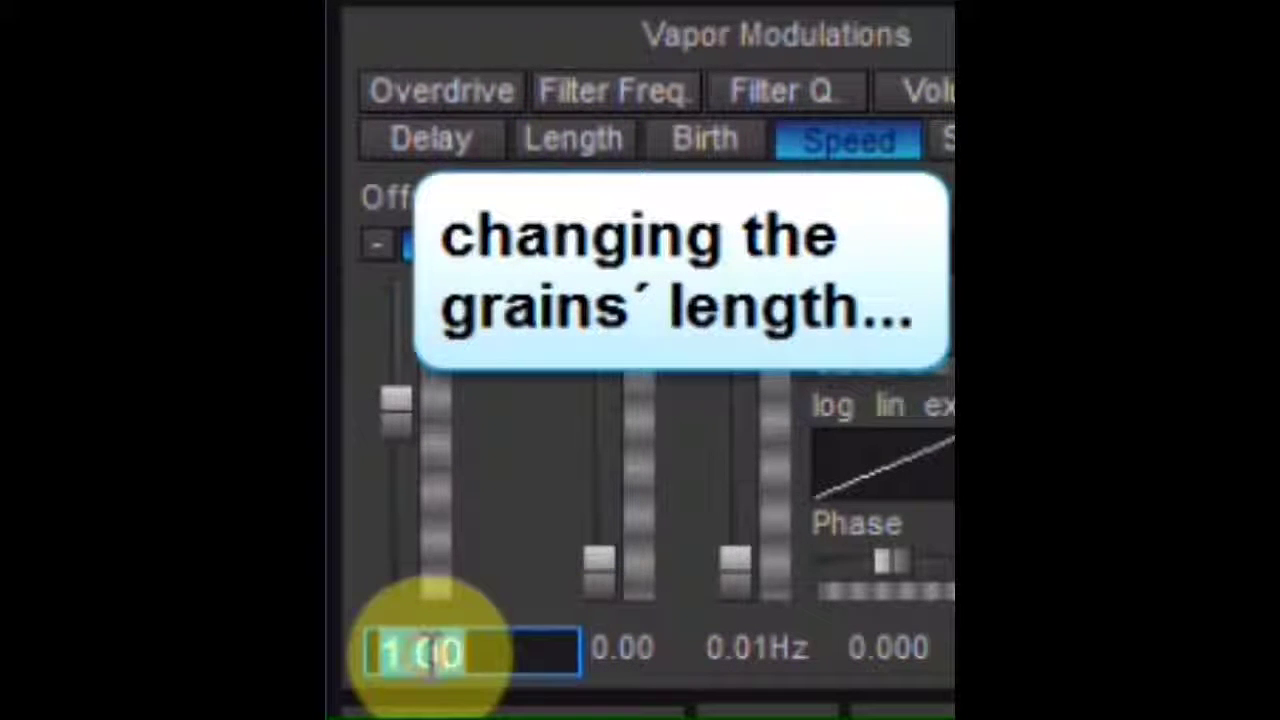
key("BackSpace")
type("-1")
key("Return")
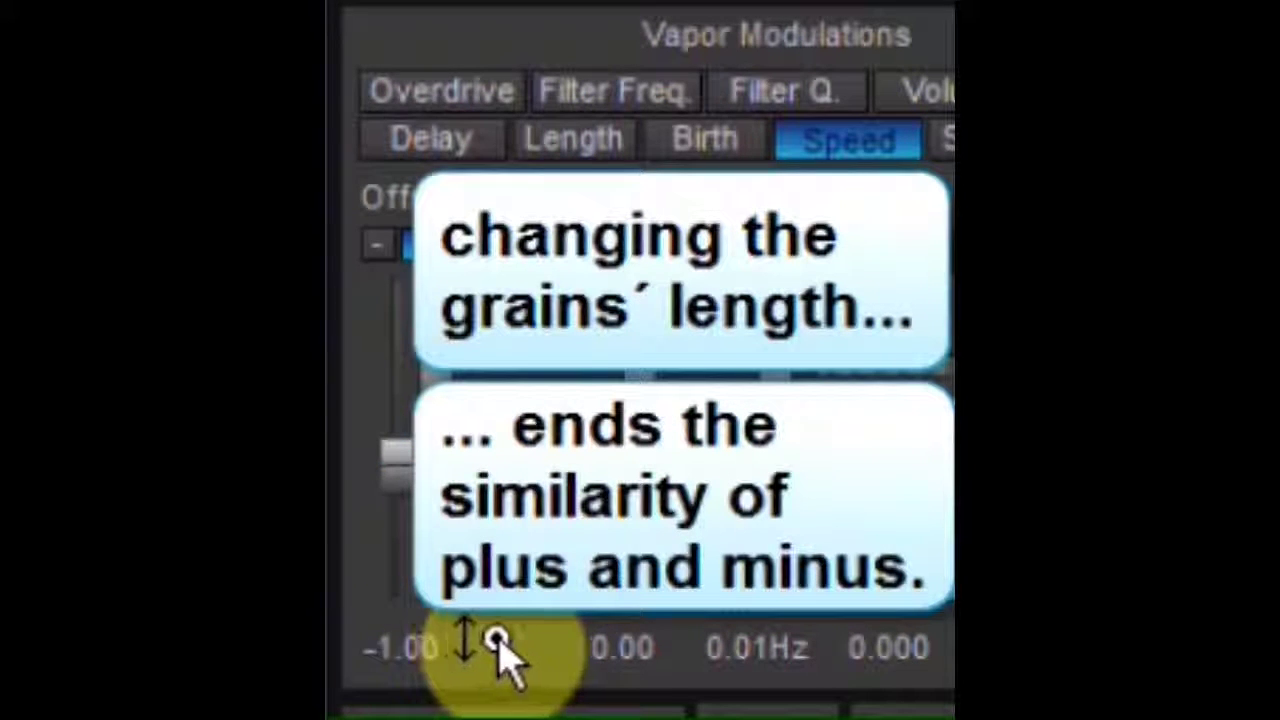
double_click(437, 647)
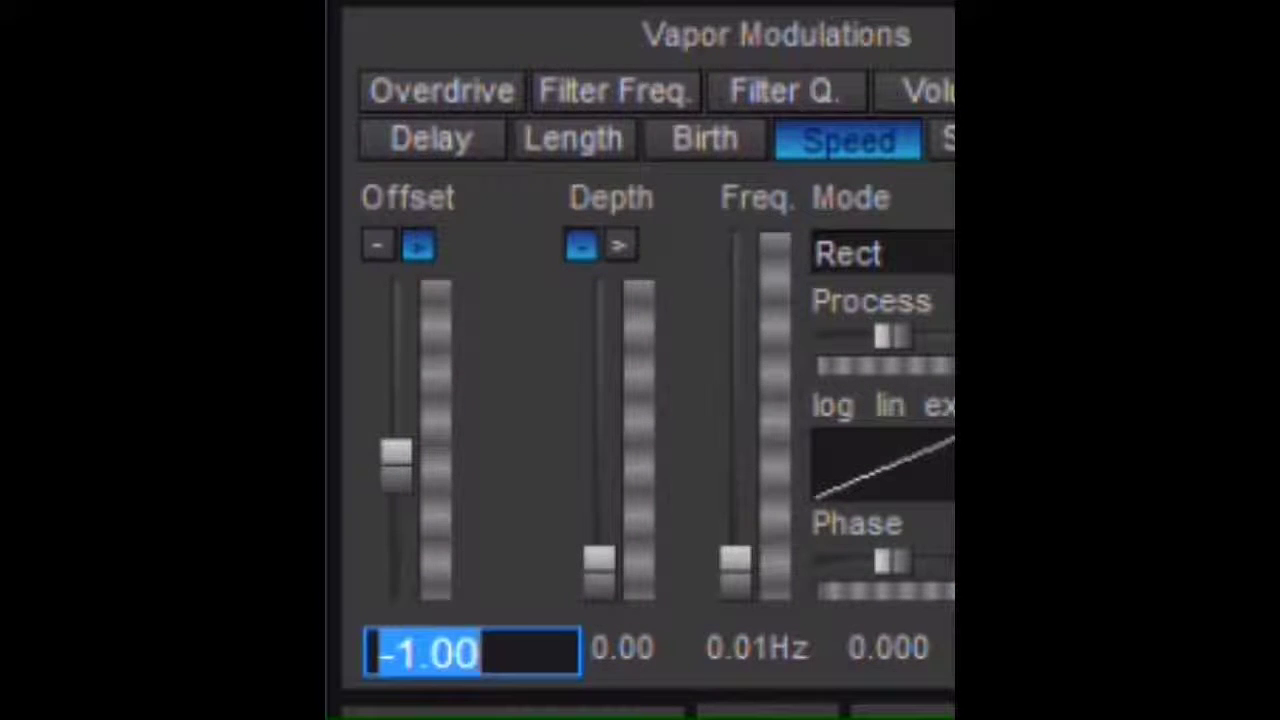
Set the grain Length offset to 33 ms.
left_click(600, 138)
double_click(443, 652)
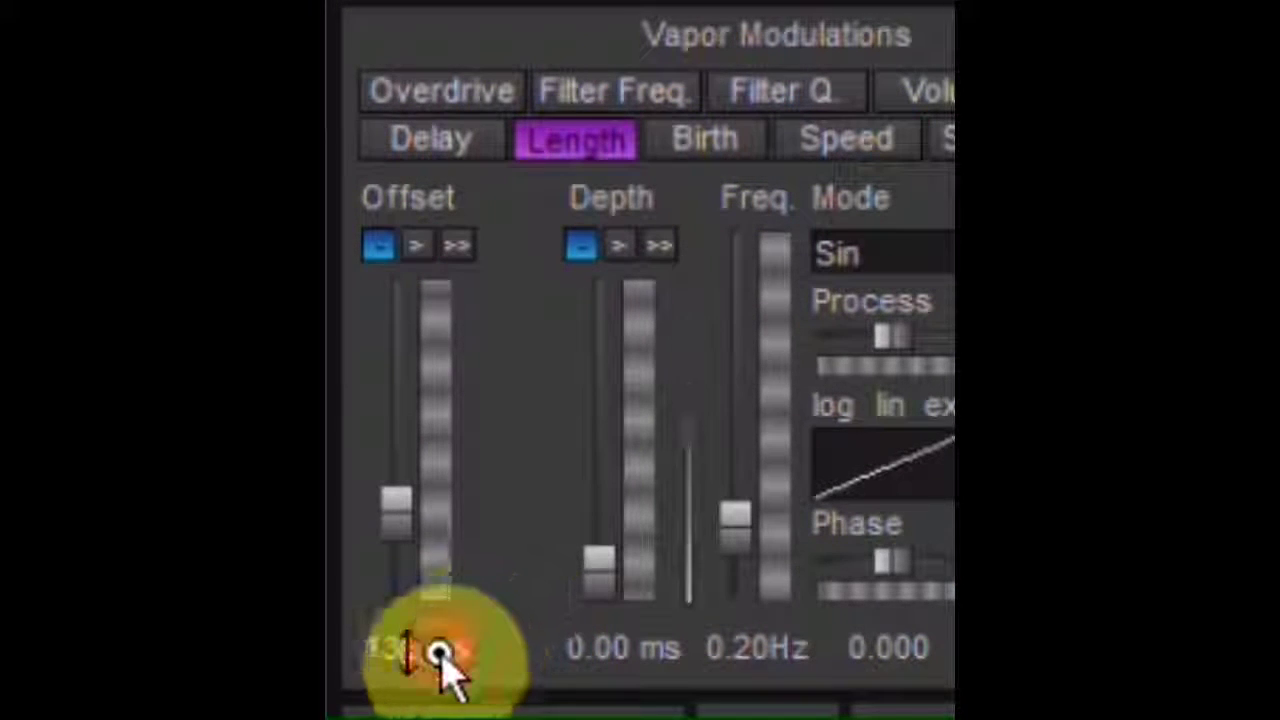
type("33")
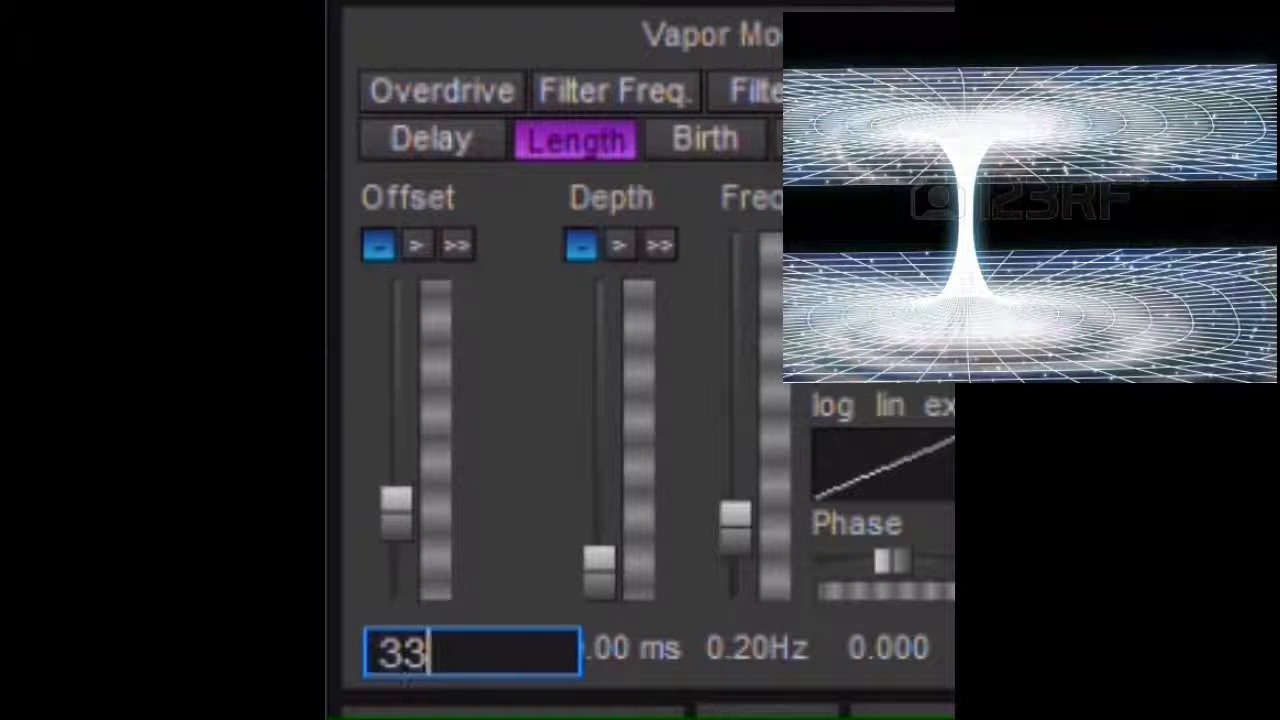
key("Return")
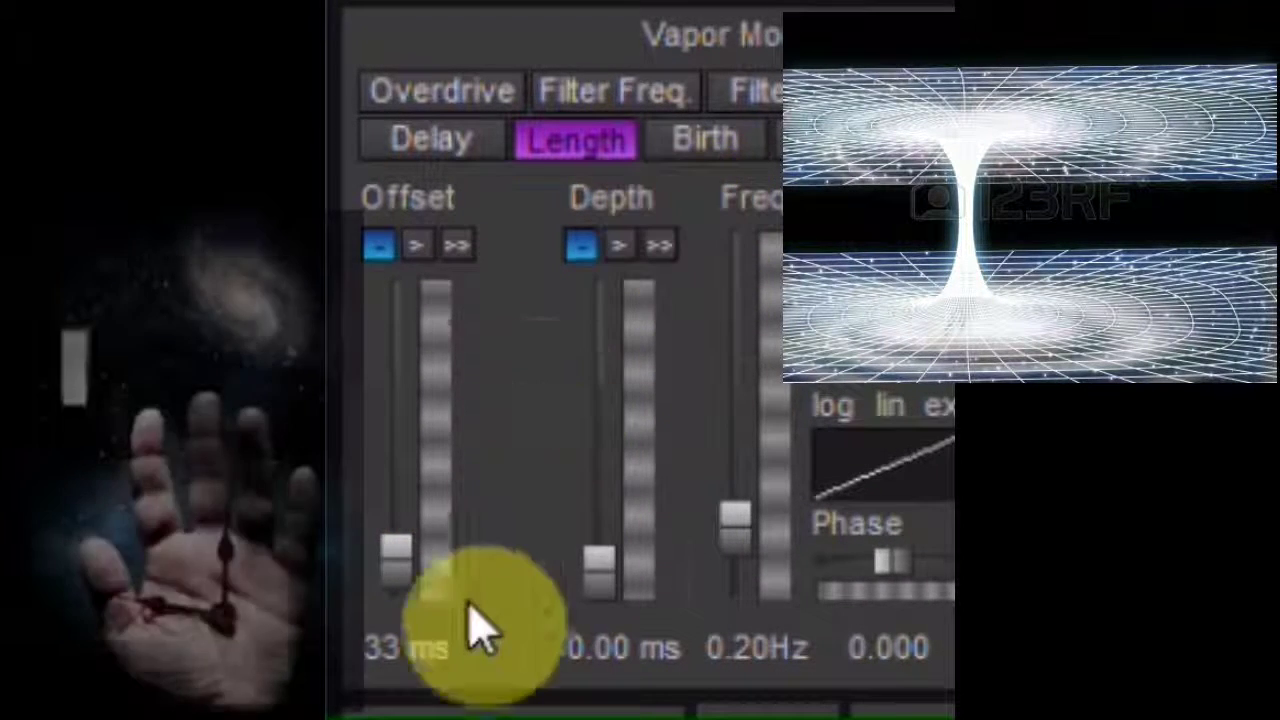
Set the Speed offset to 1 for forward grain playback.
left_click(820, 140)
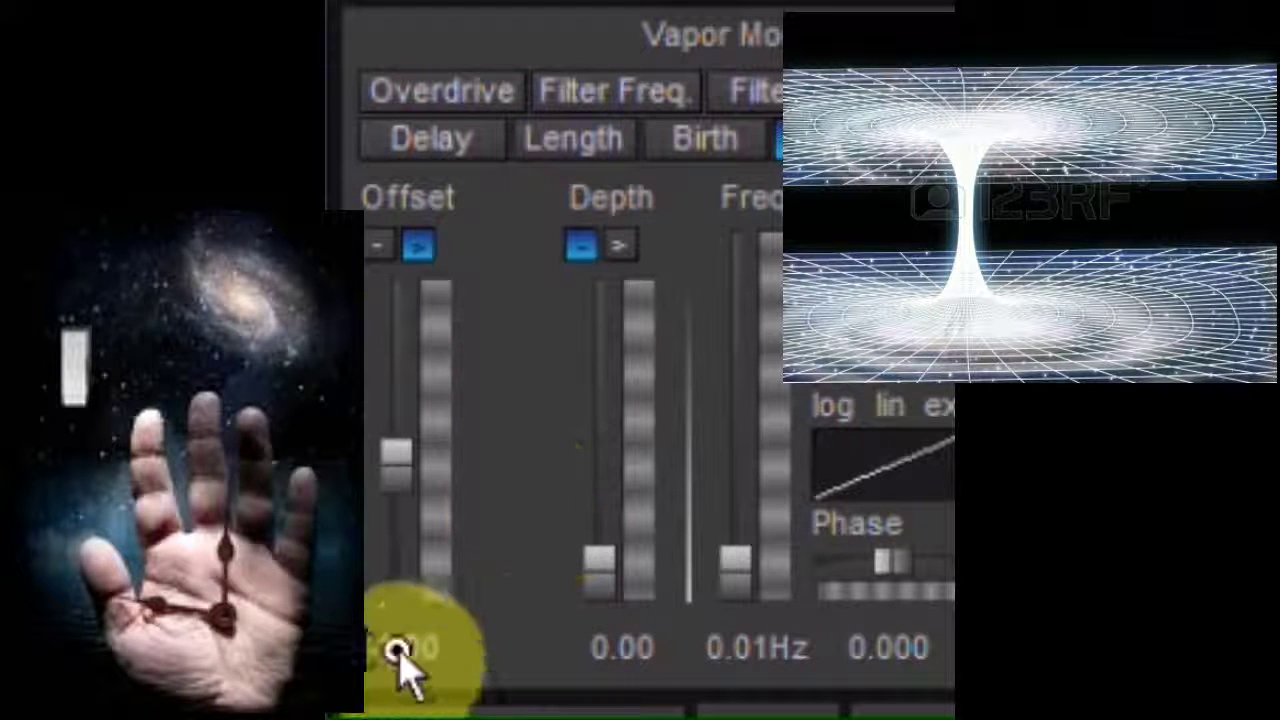
double_click(402, 650)
type("1")
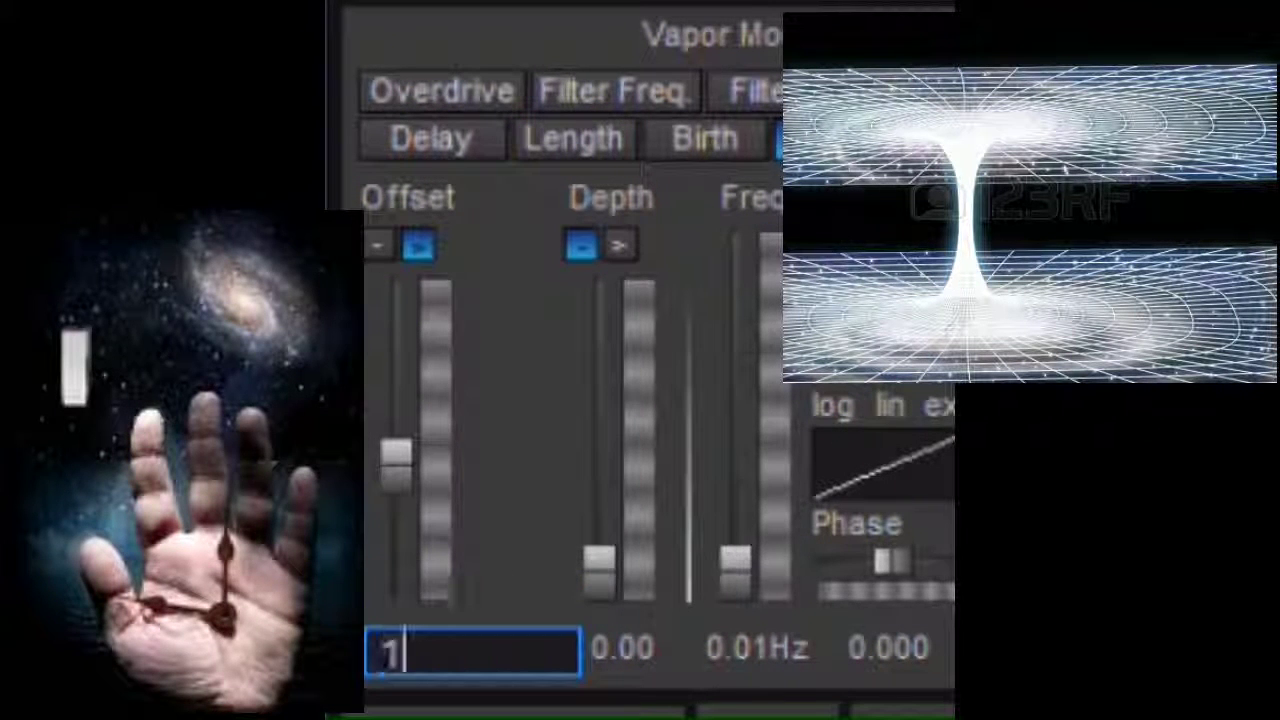
key("Return")
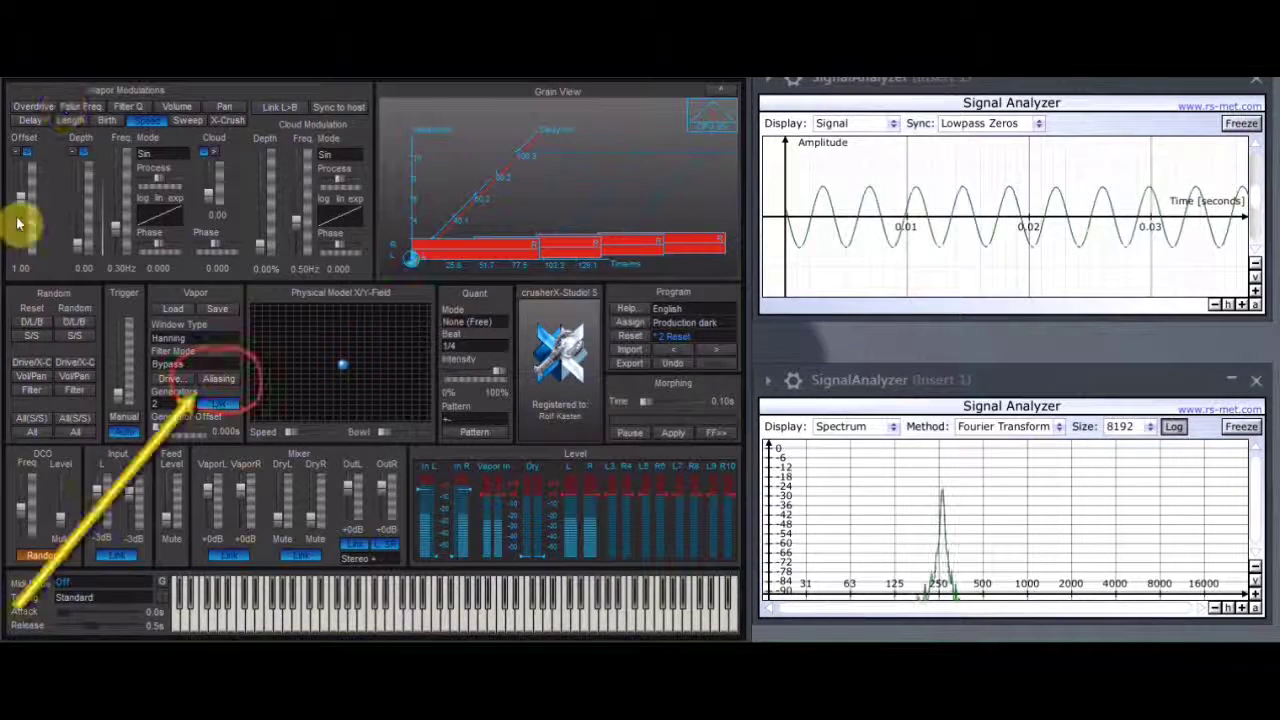
Lower the Speed offset to 0.87, toggle the Aliasing option and adjust the Speed offset again.
mouse_move(27, 207)
left_mouse_down()
mouse_move(28, 196)
mouse_move(27, 220)
mouse_move(28, 203)
left_mouse_up()
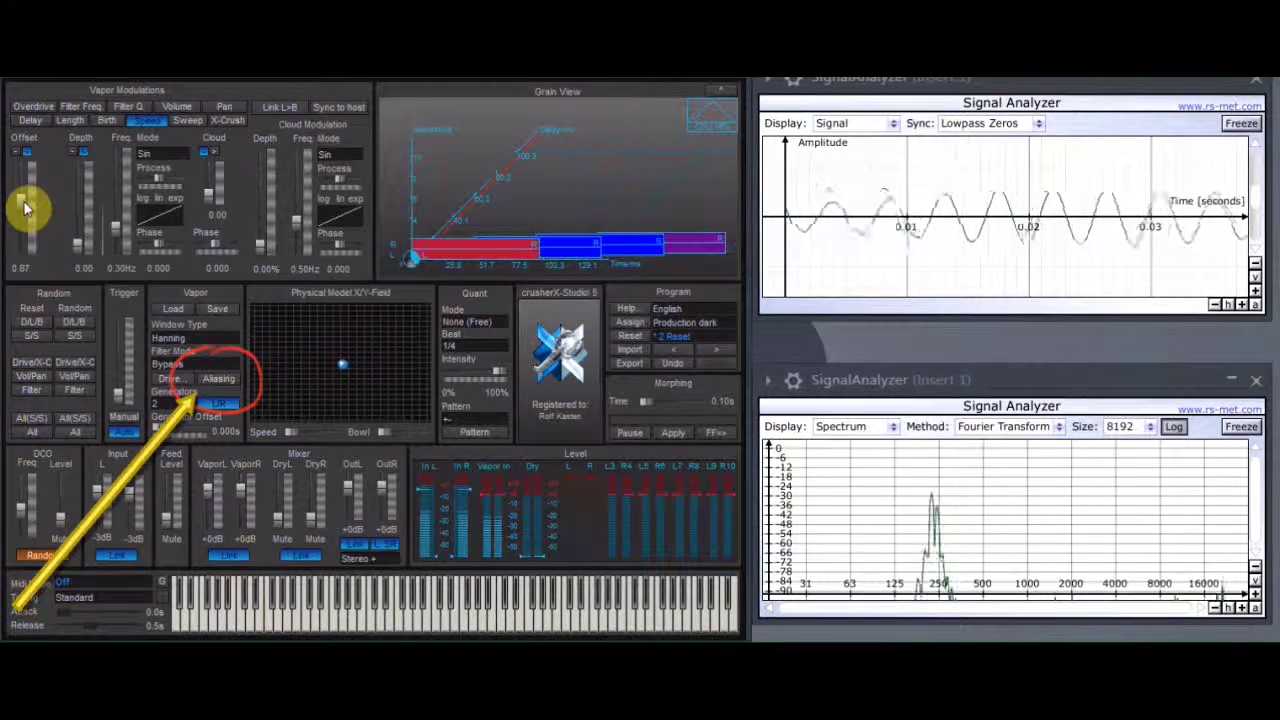
left_click(221, 379)
mouse_move(35, 207)
left_mouse_down()
mouse_move(27, 182)
mouse_move(29, 234)
mouse_move(31, 212)
left_mouse_up()
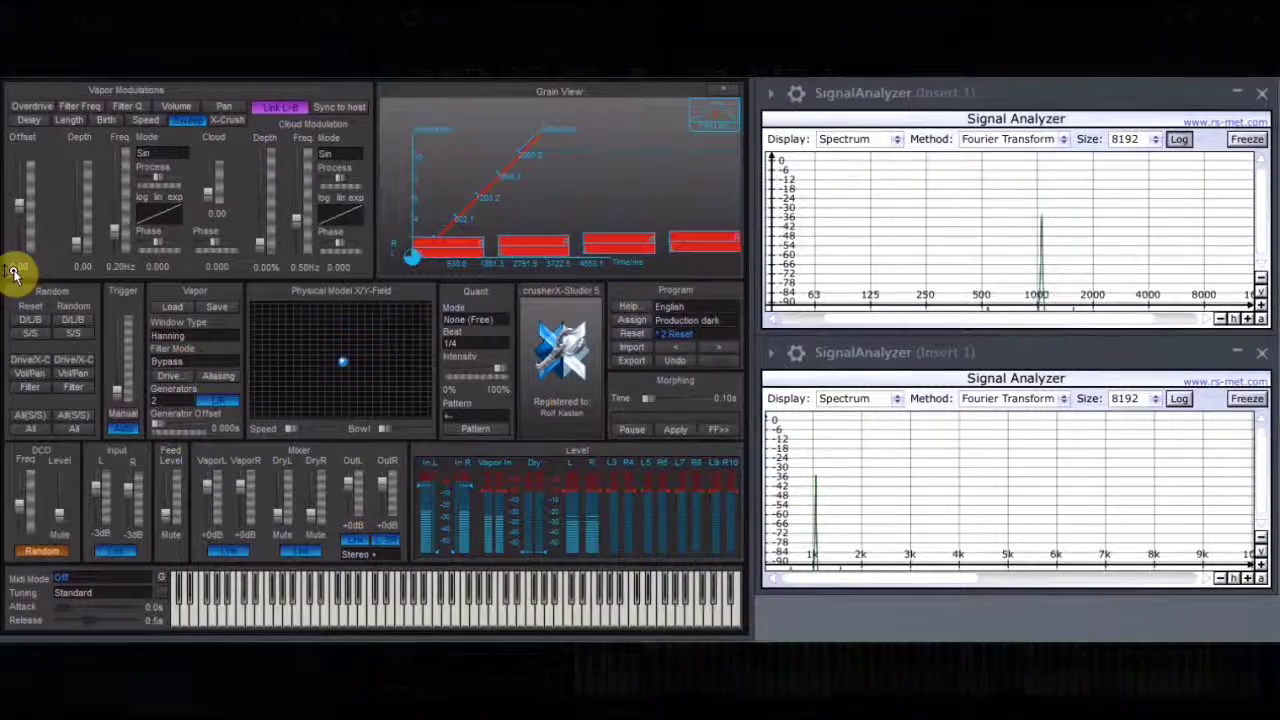
Set the Sweep offset to 0.5, then raise it to 1 for a wider pitch sweep.
double_click(25, 266)
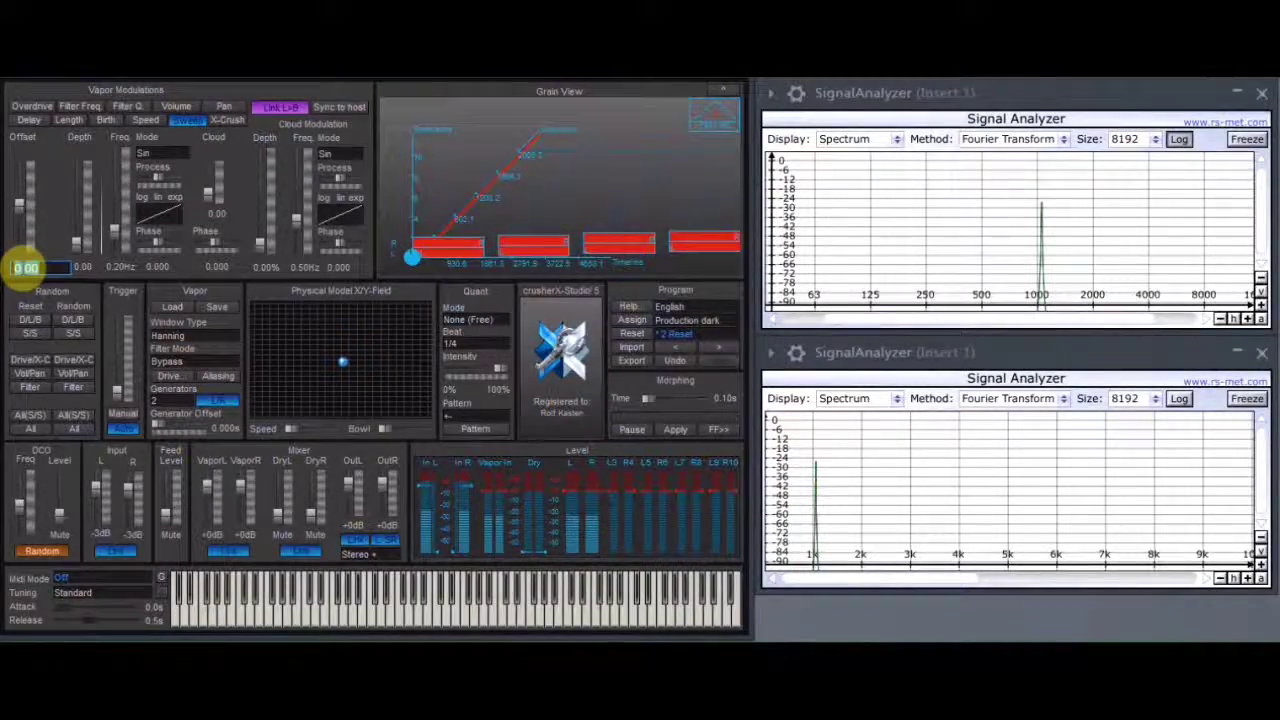
type("0")
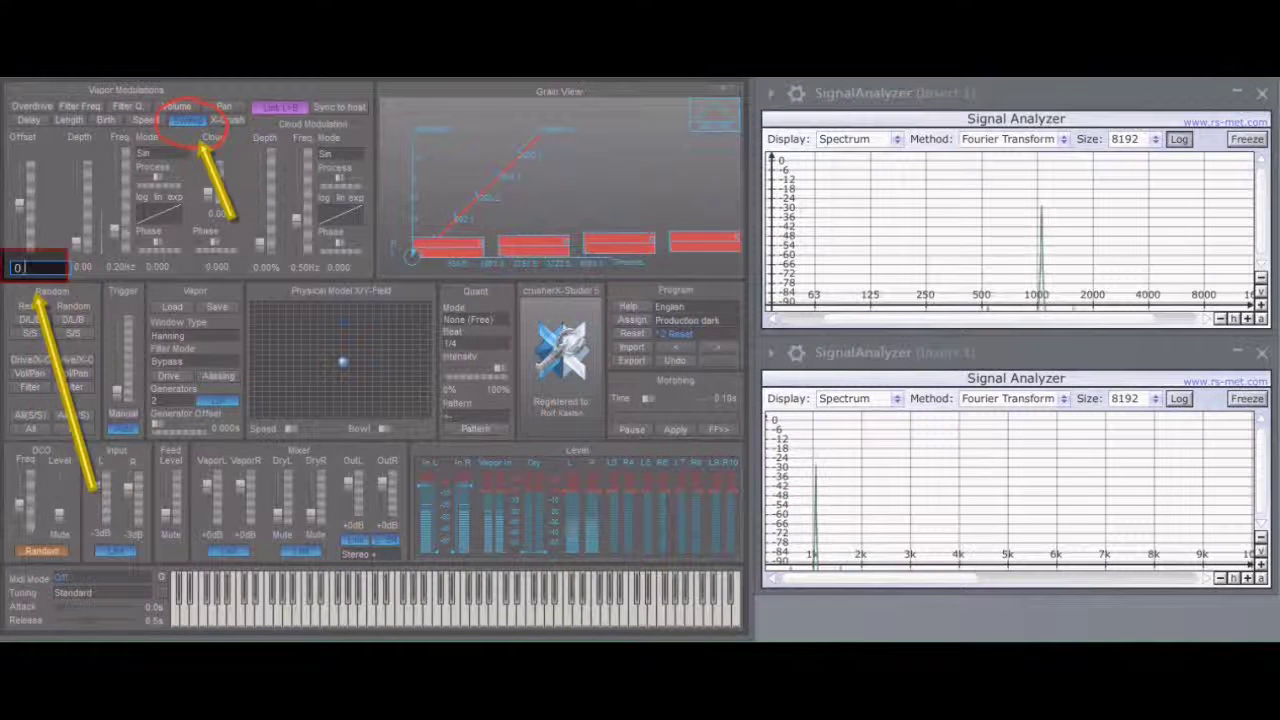
key("Return")
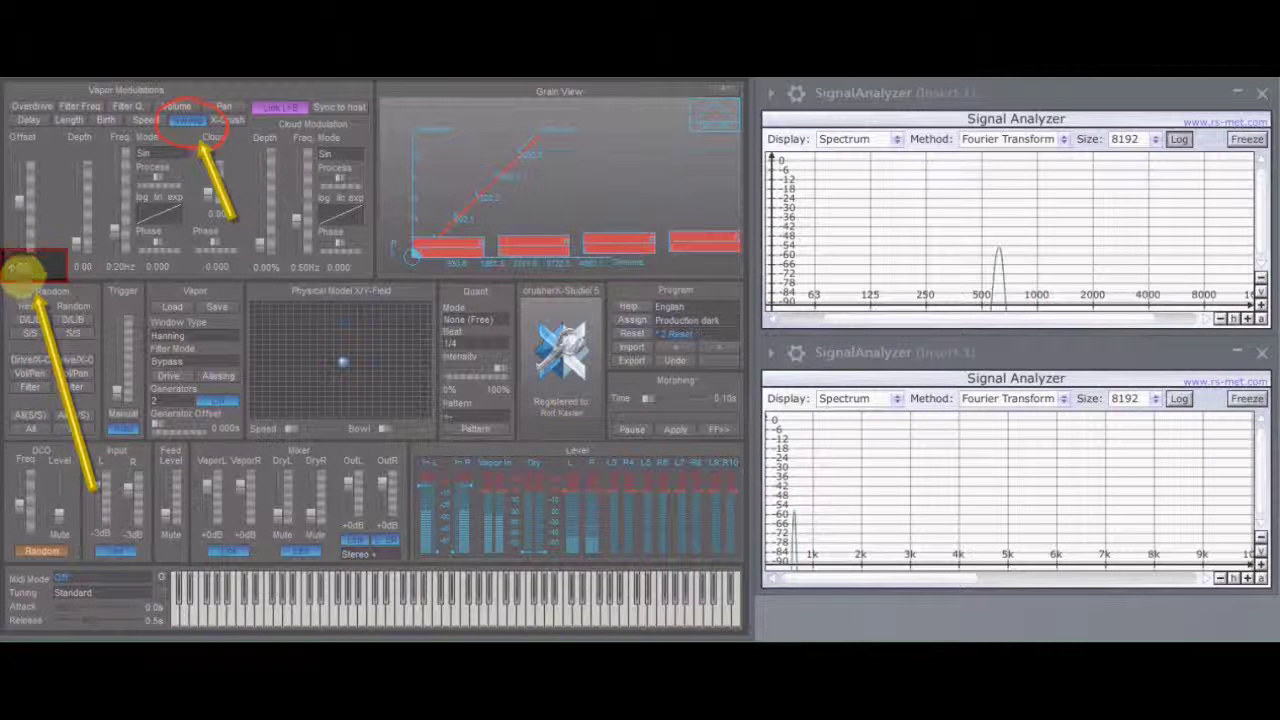
double_click(25, 267)
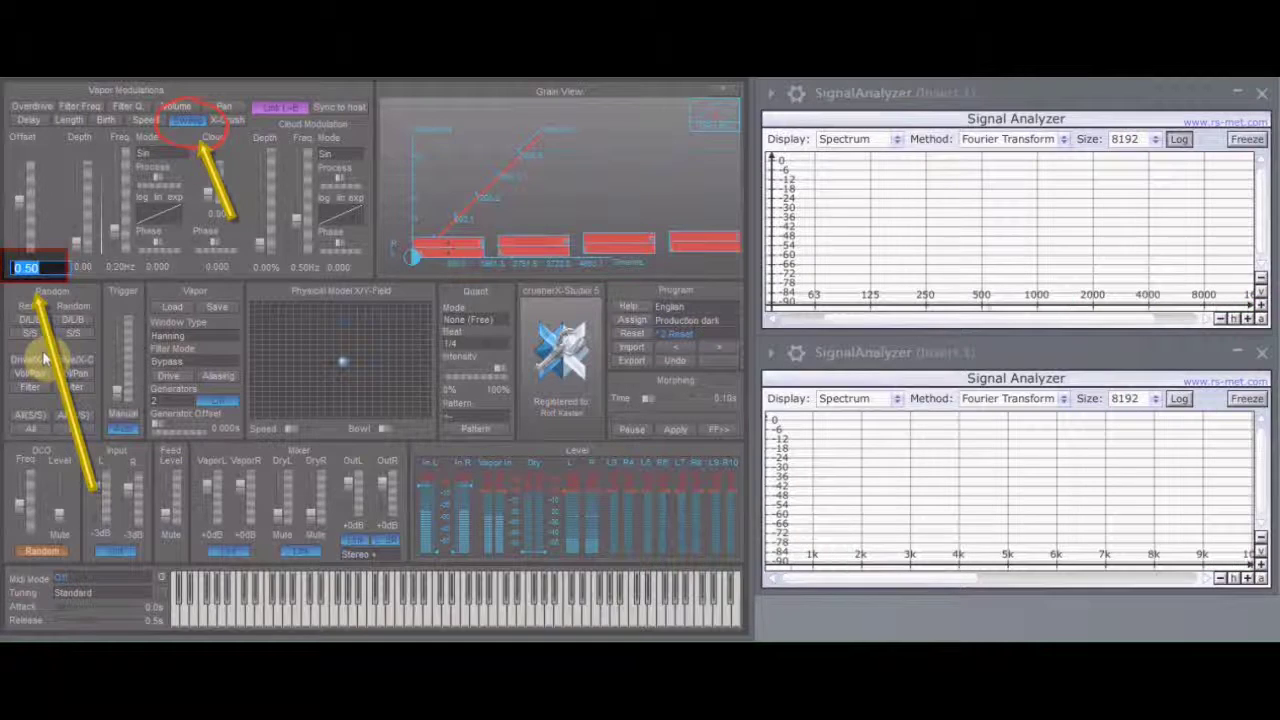
type("1")
key("Return")
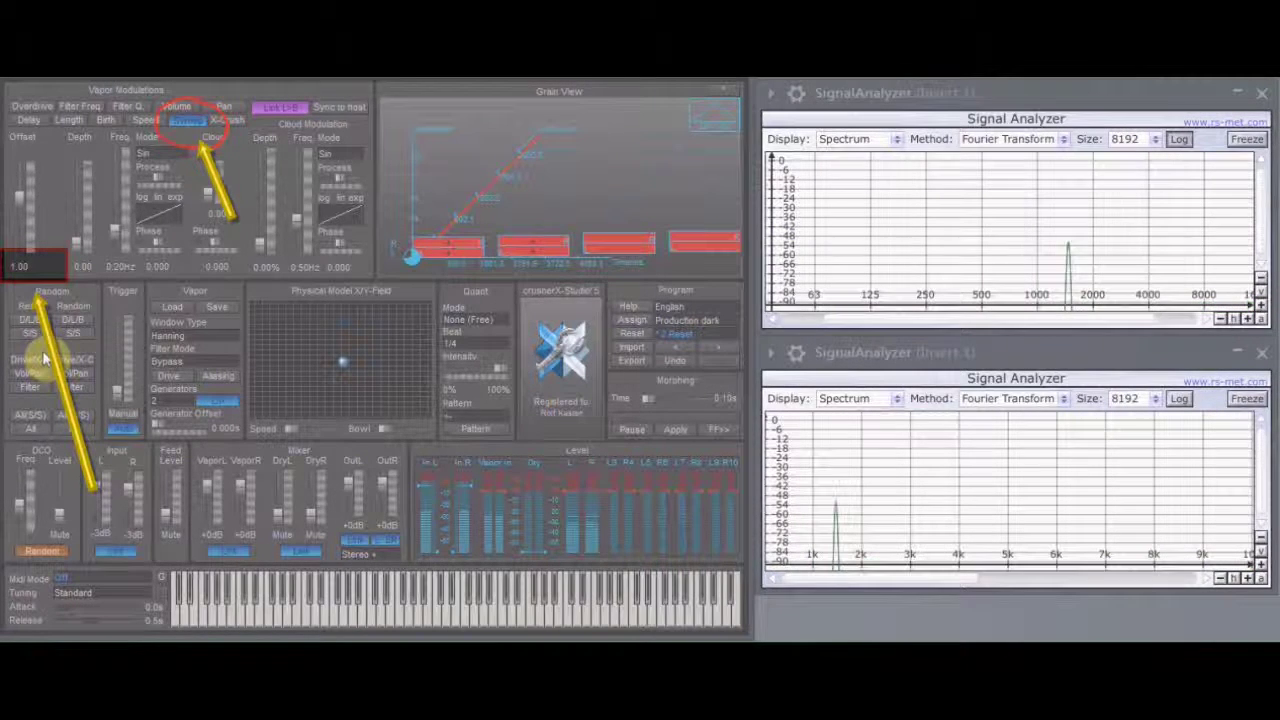
Raise the Sweep offset to 2 and further to 3 to extend the frequency range.
double_click(27, 267)
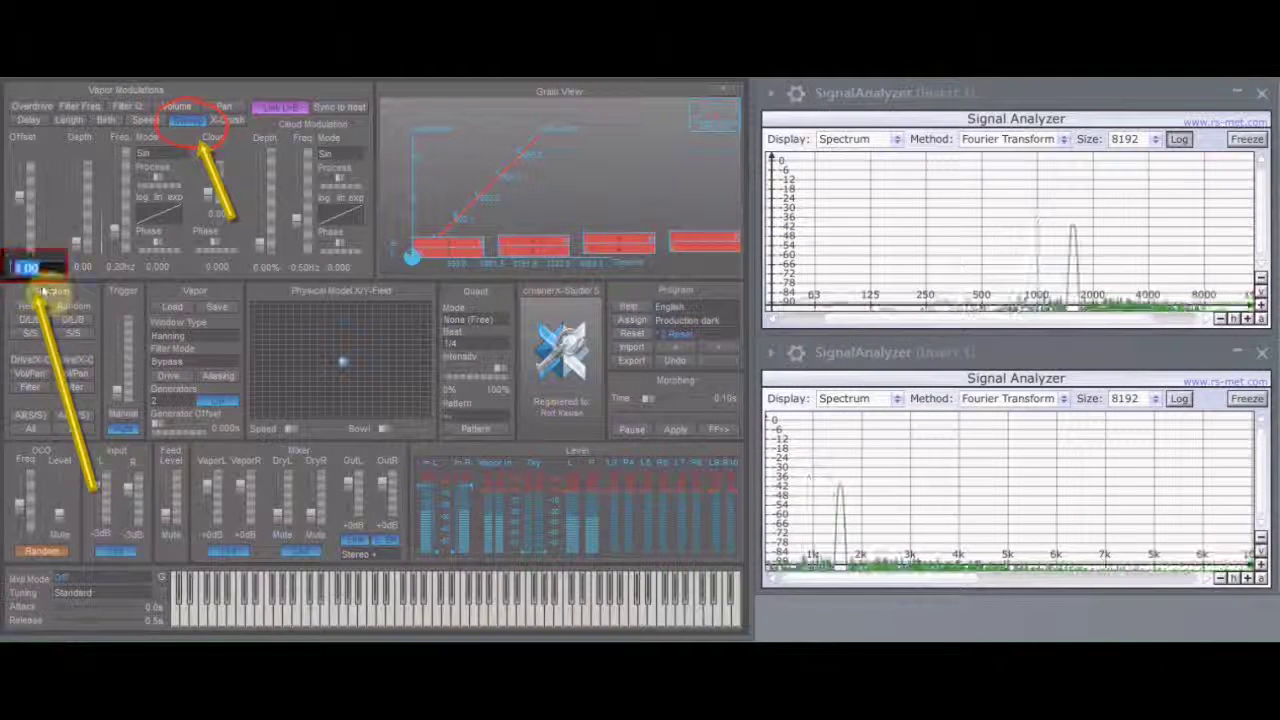
type("1")
key("Return")
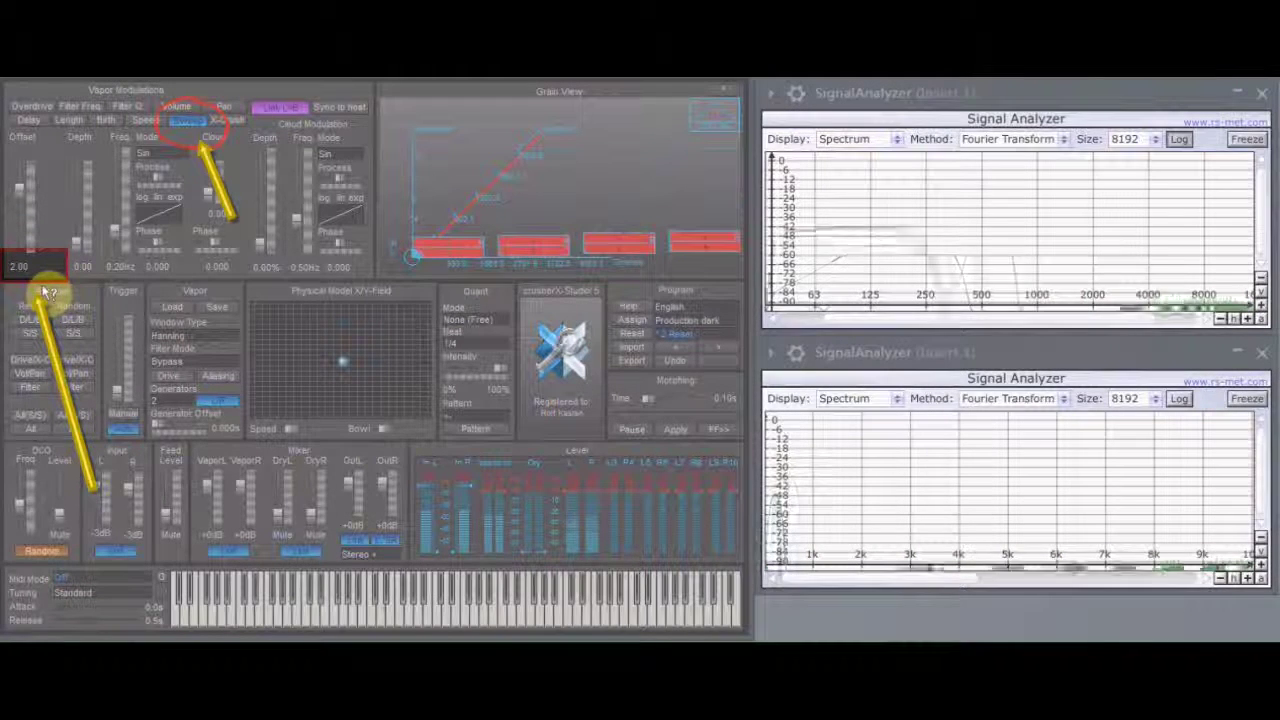
left_click(25, 268)
type("3")
key("Return")
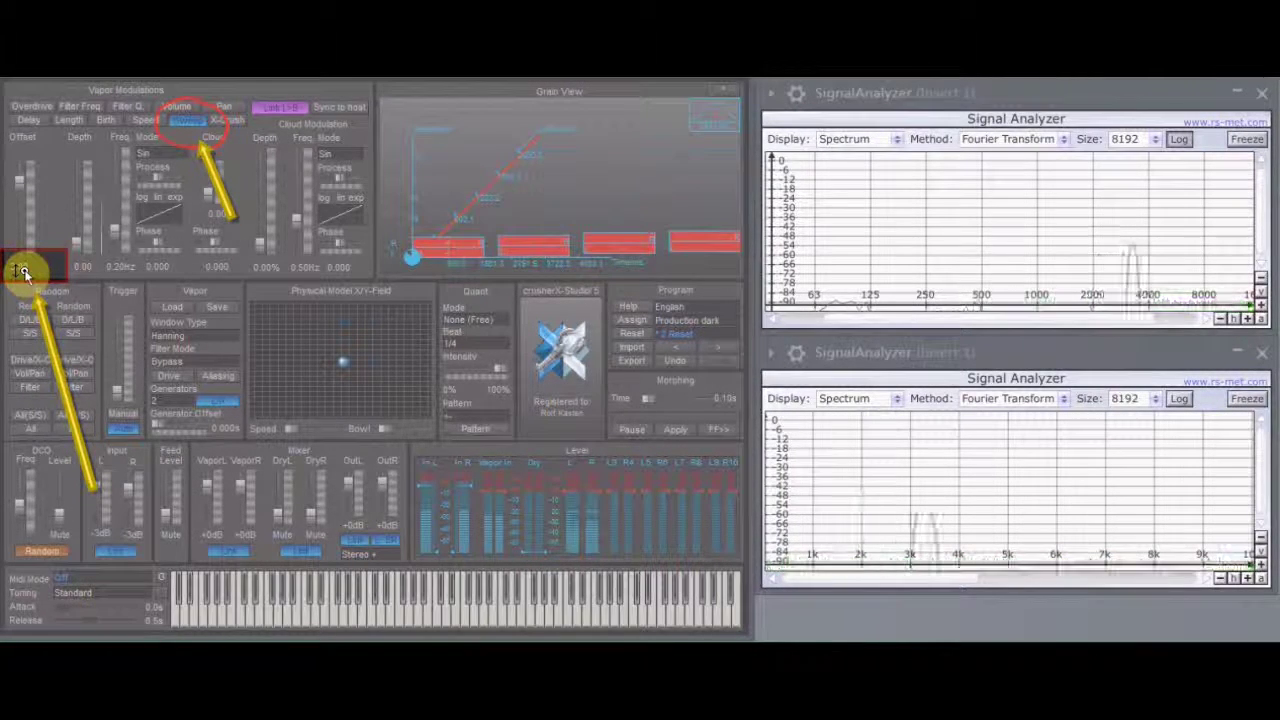
Return the Sweep offset to 1.
left_click(27, 268)
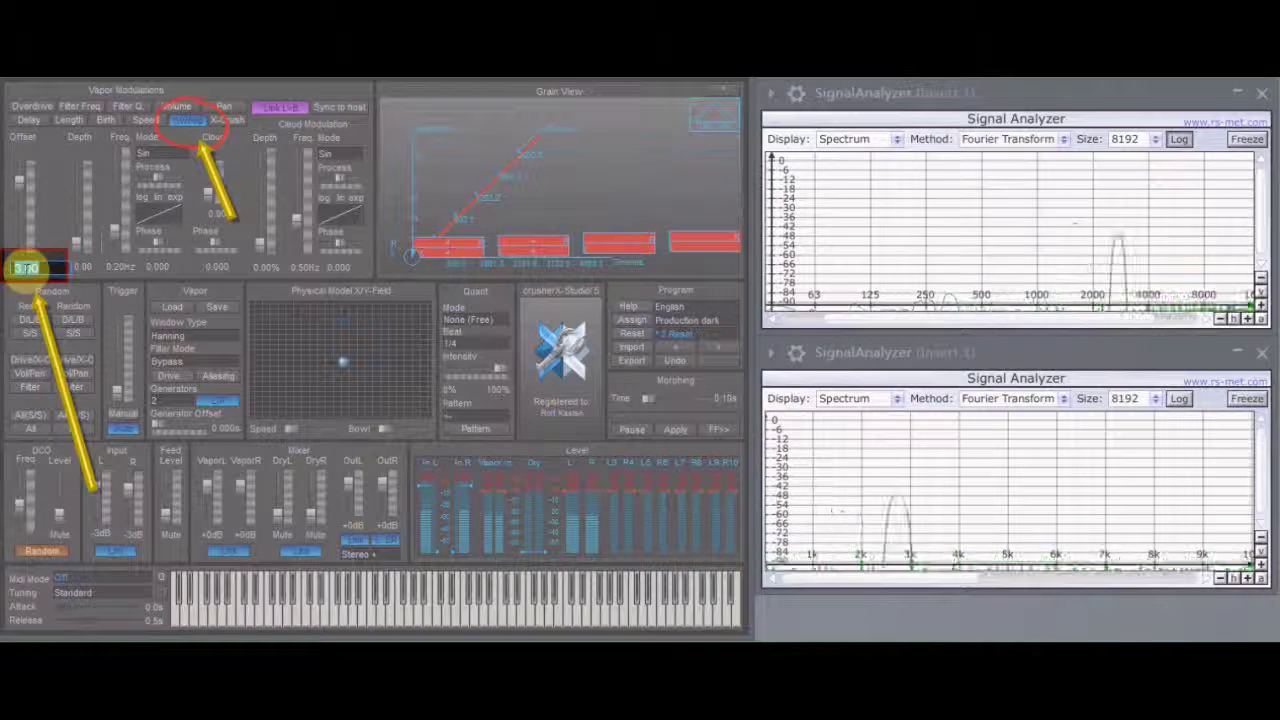
type("1")
key("Return")
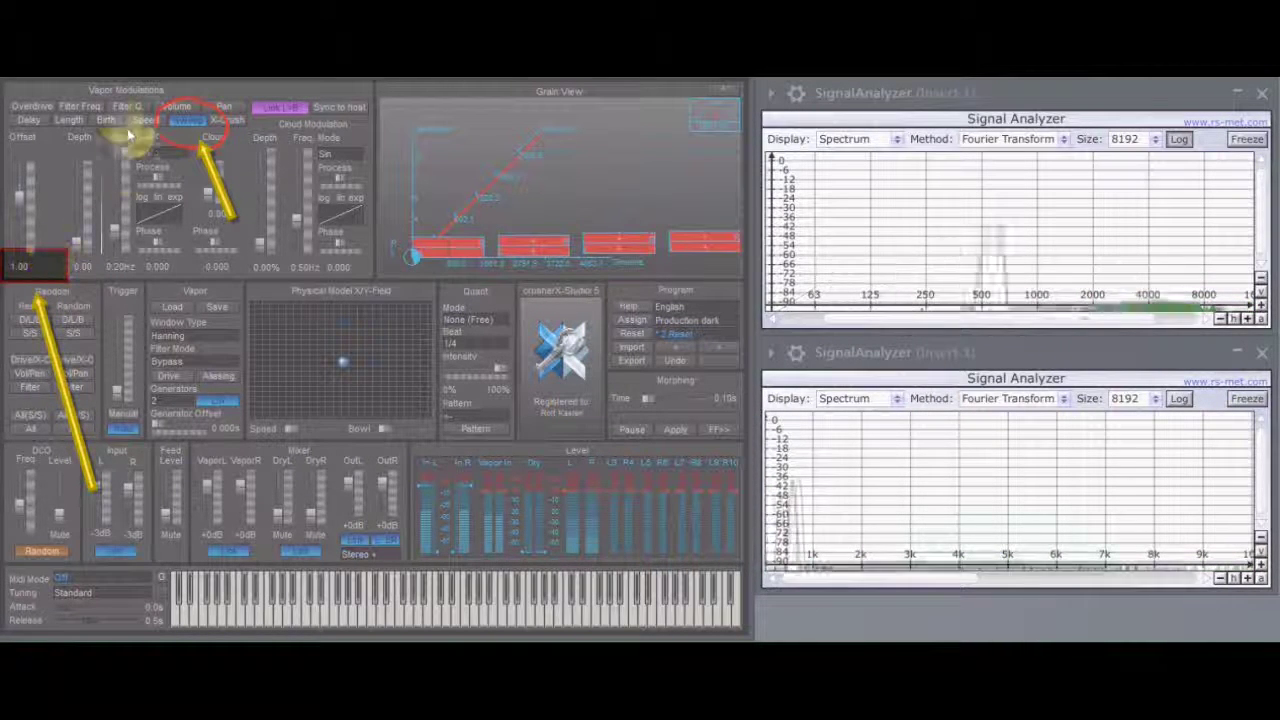
Set the grain Length offset to 1000 ms to shorten each sweep.
left_click(76, 108)
left_click(72, 121)
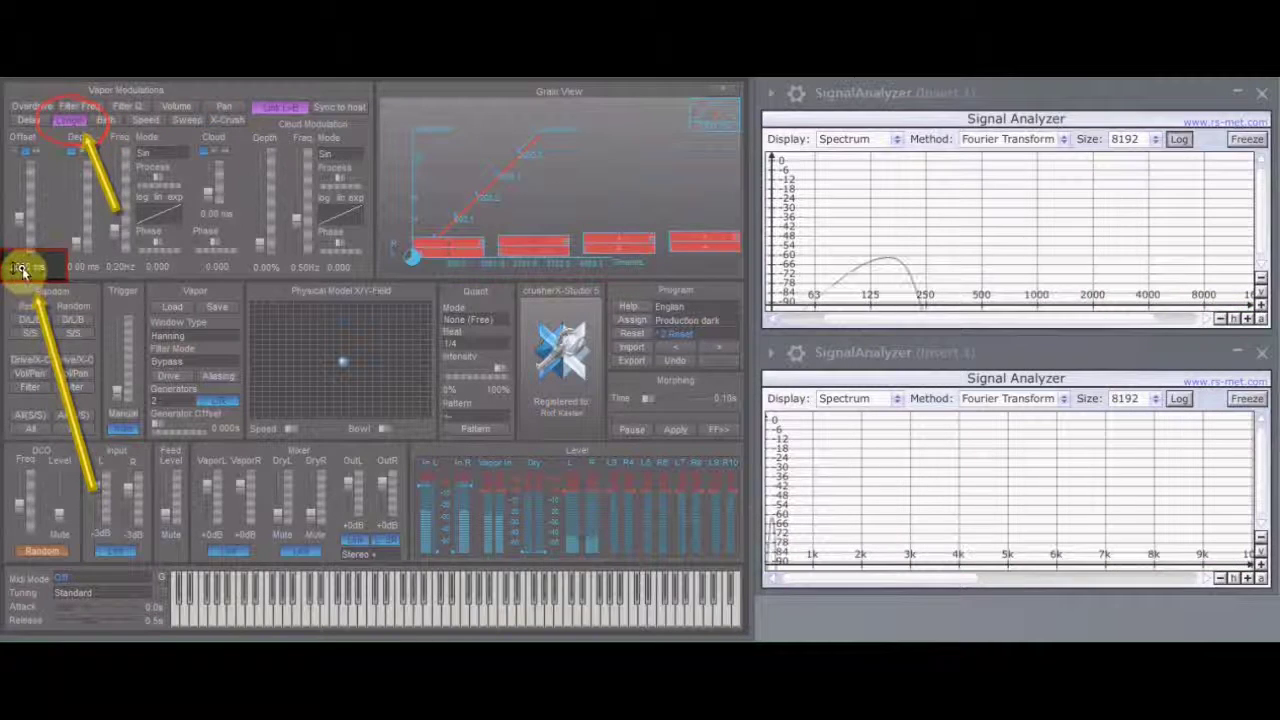
left_click(27, 268)
type("1000")
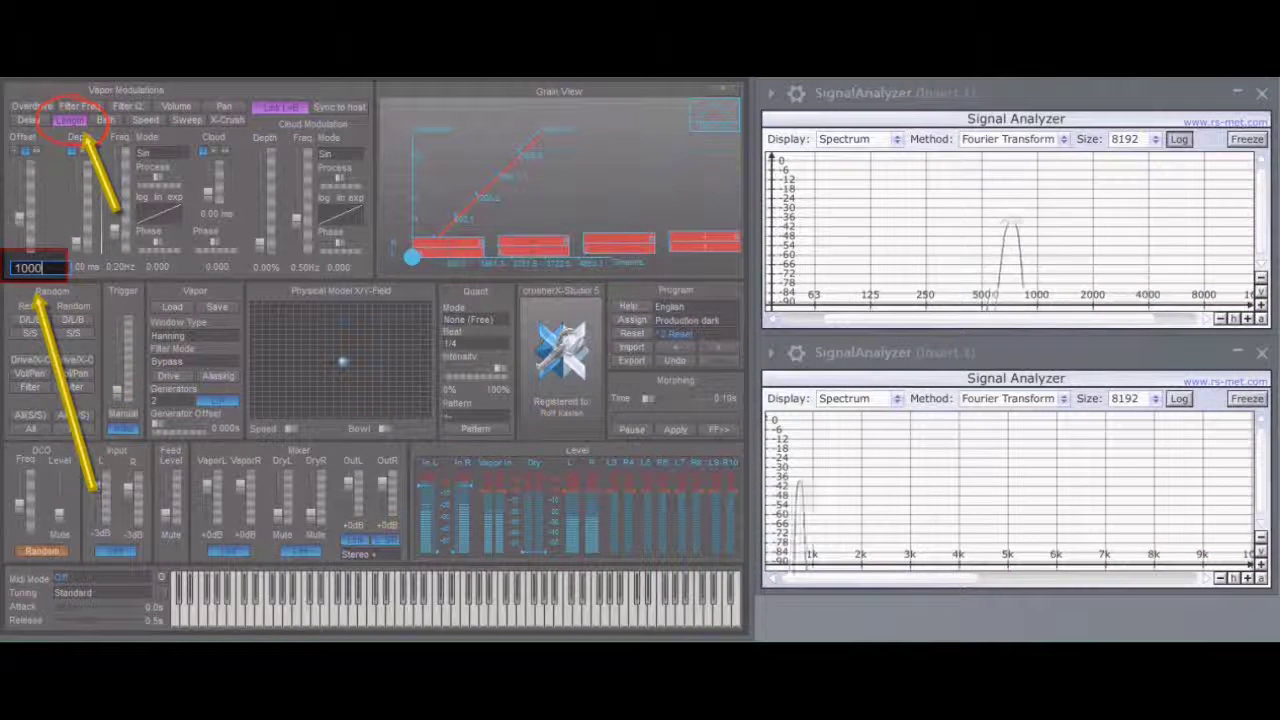
left_click(140, 385)
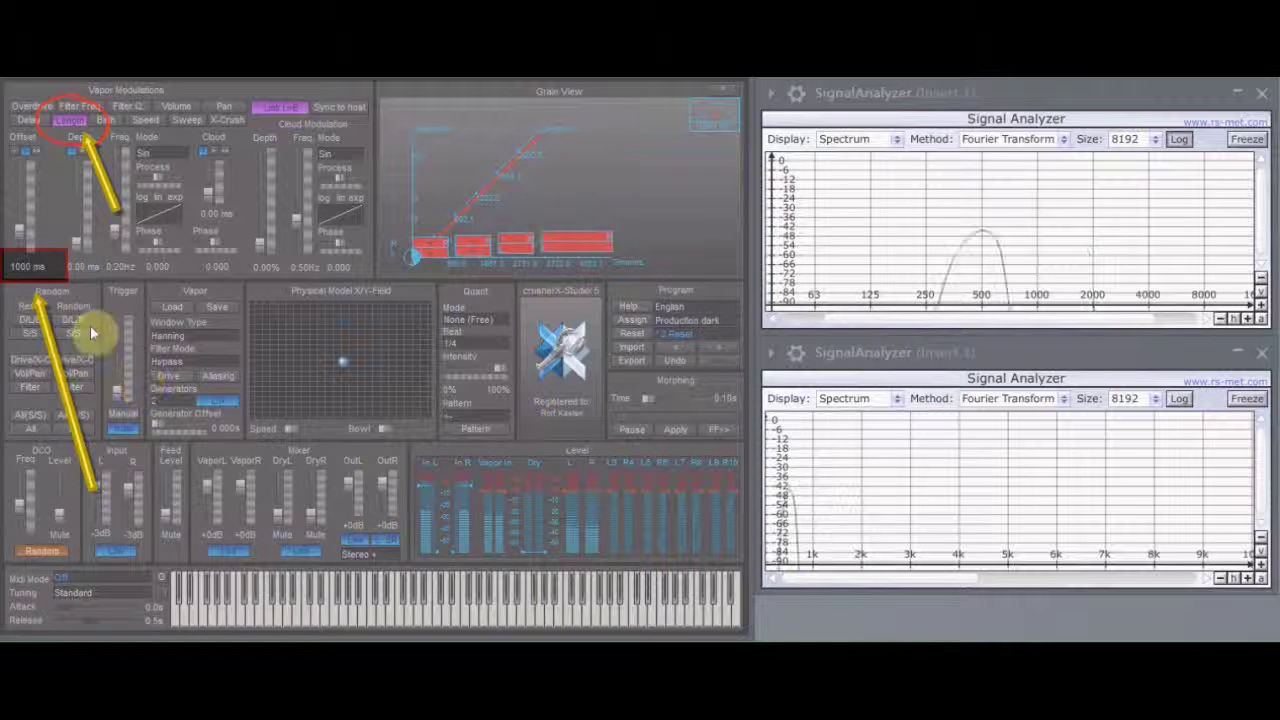
Shorten the grain Length offset to 500 ms, then to 250 ms.
double_click(30, 266)
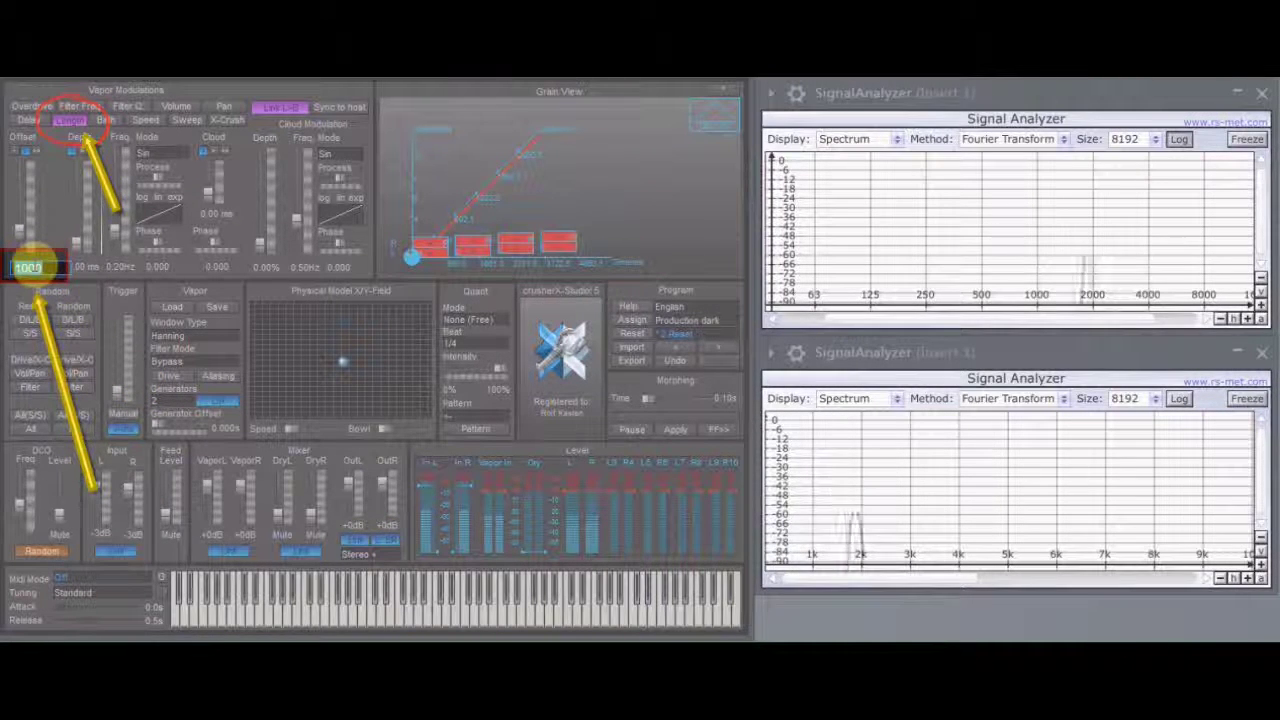
type("5")
key("Return")
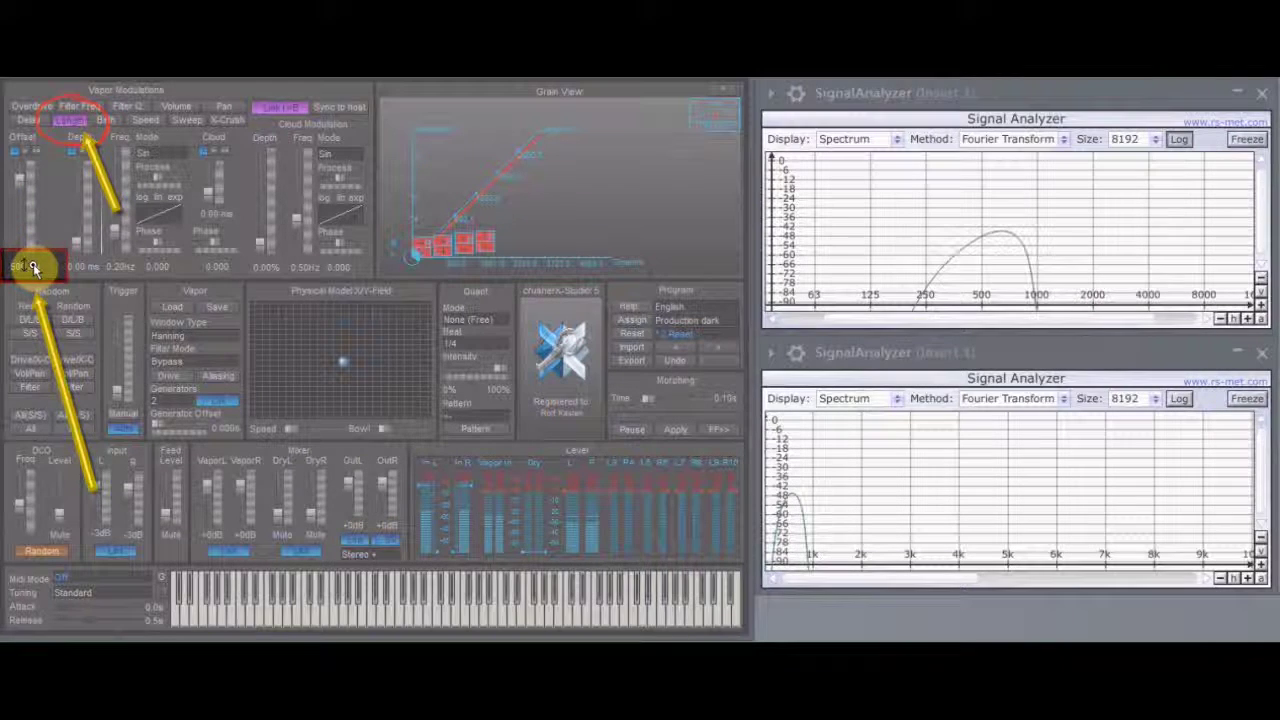
double_click(30, 266)
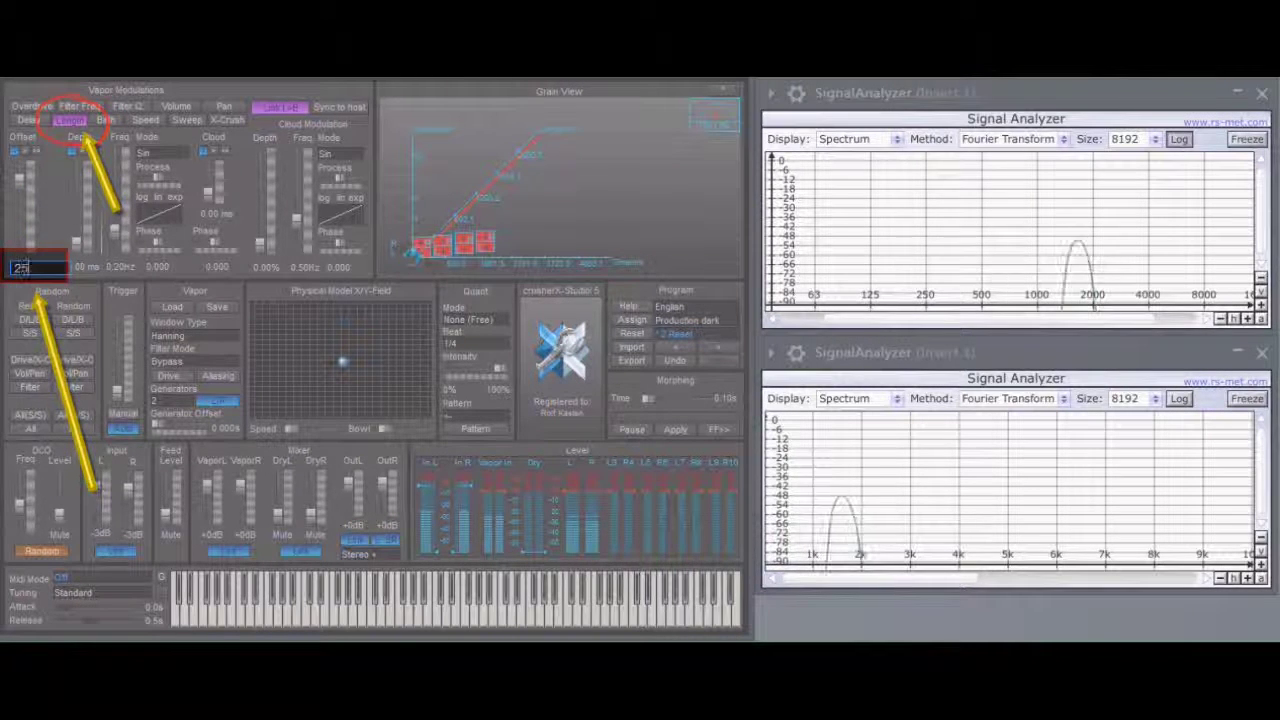
type("250")
key("Return")
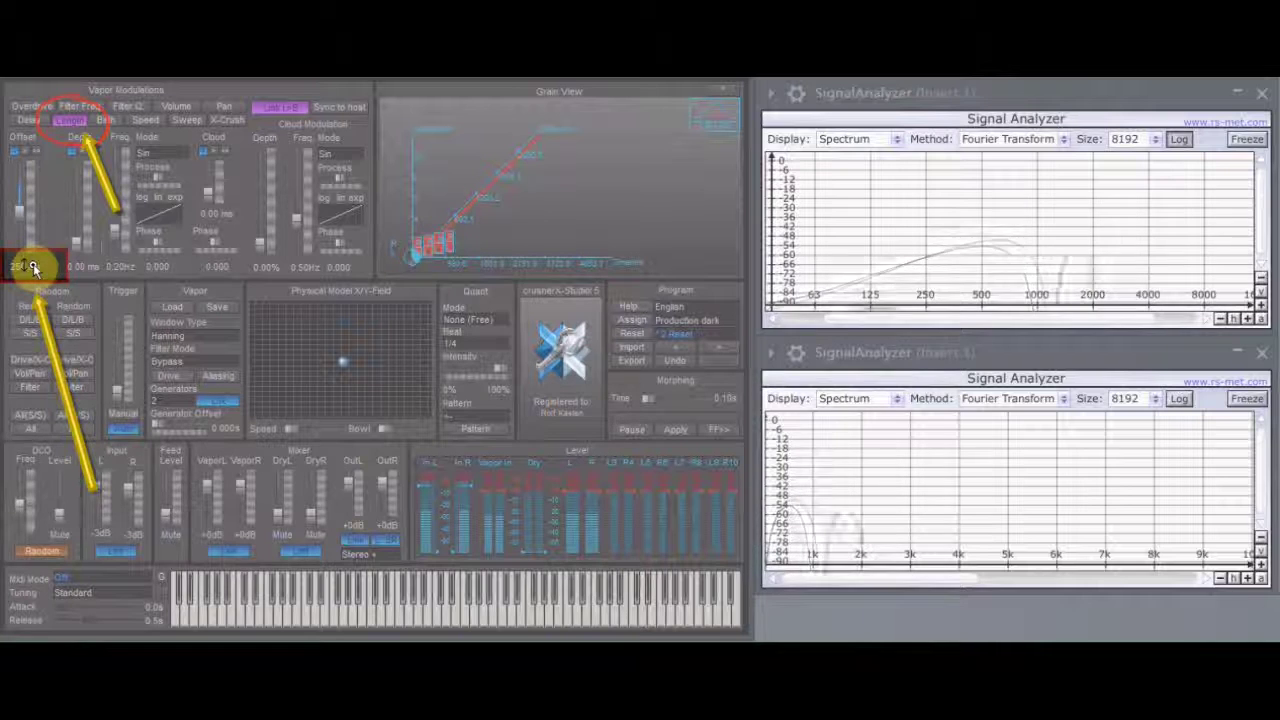
Set the grain Length offset to 2000 ms for slow sweeps.
double_click(32, 267)
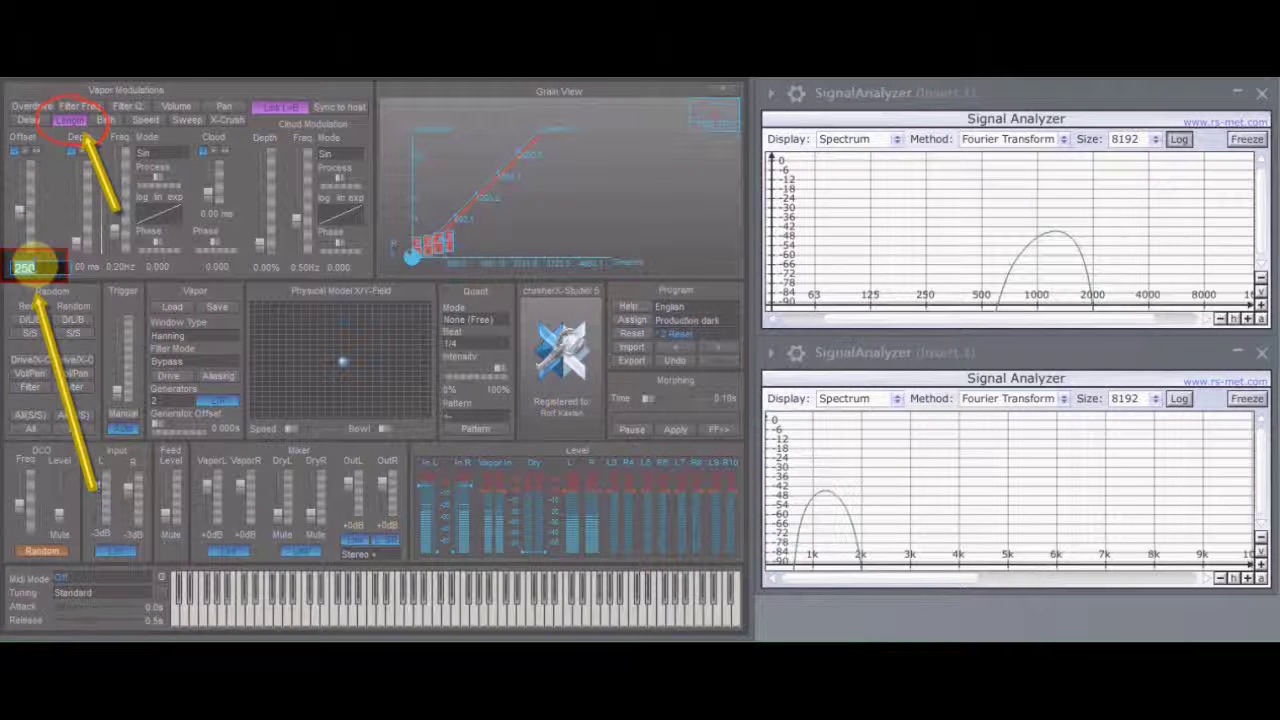
type("2000")
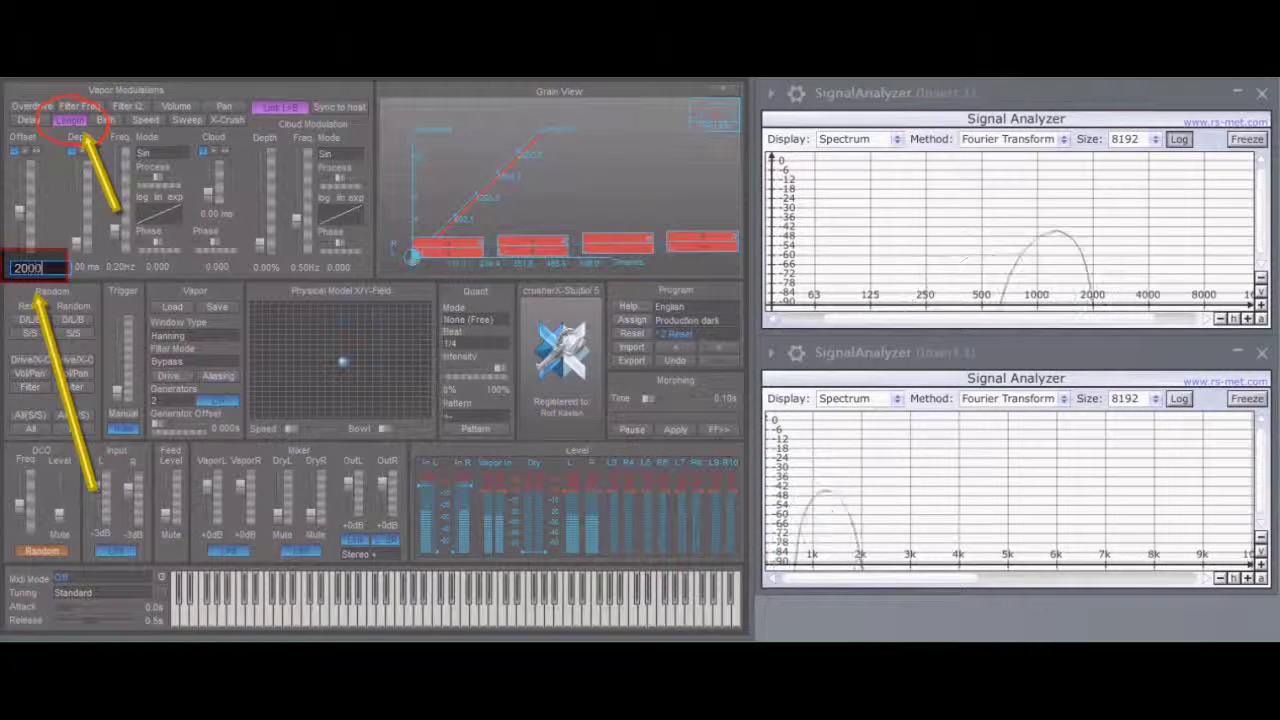
key("Return")
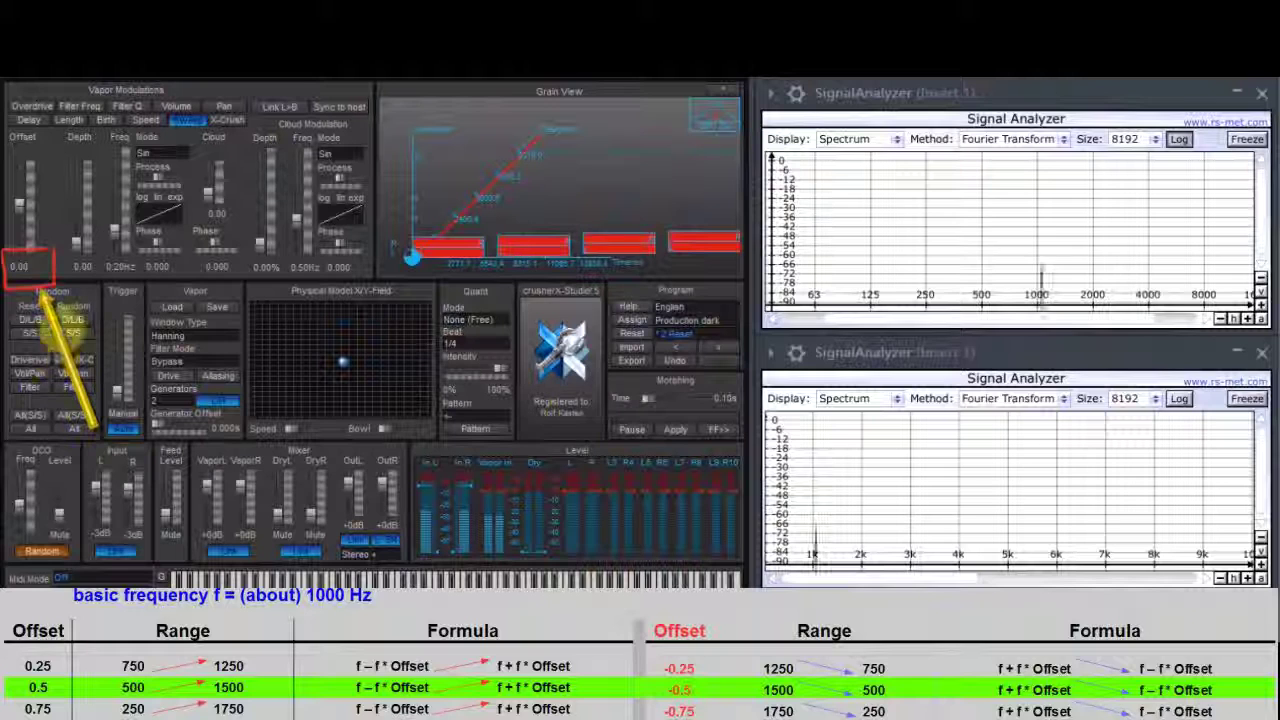
Set the Sweep offset to 0.5 to test the 500 to 1500 Hz range around the 1000 Hz base frequency.
double_click(23, 267)
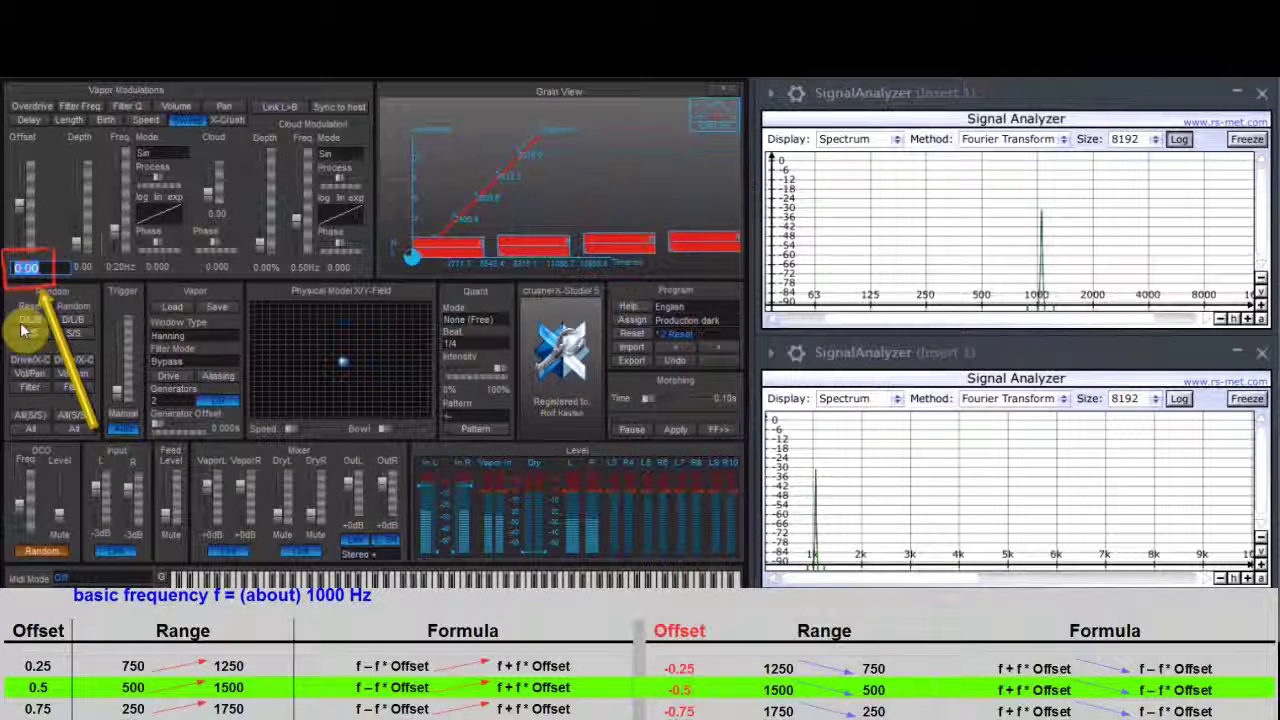
type("0.")
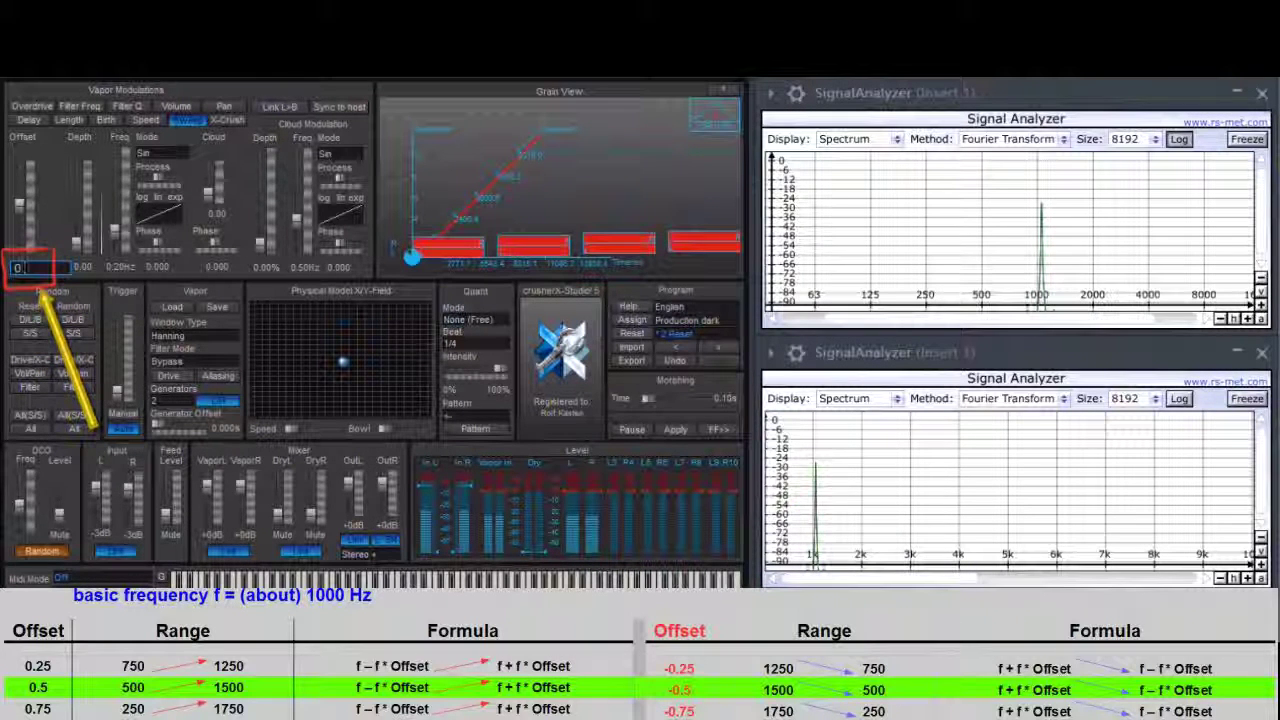
key("Return")
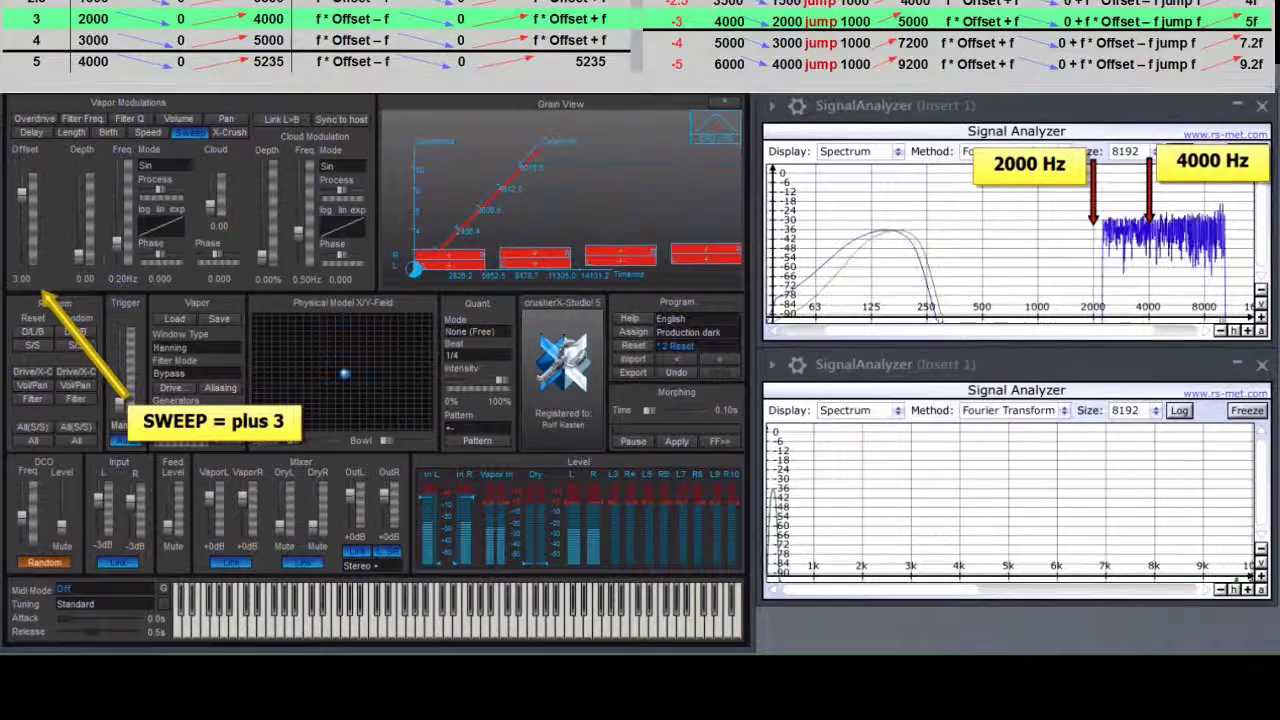
Set the Sweep offset to -3 for the inverted sweep direction.
left_click(26, 281)
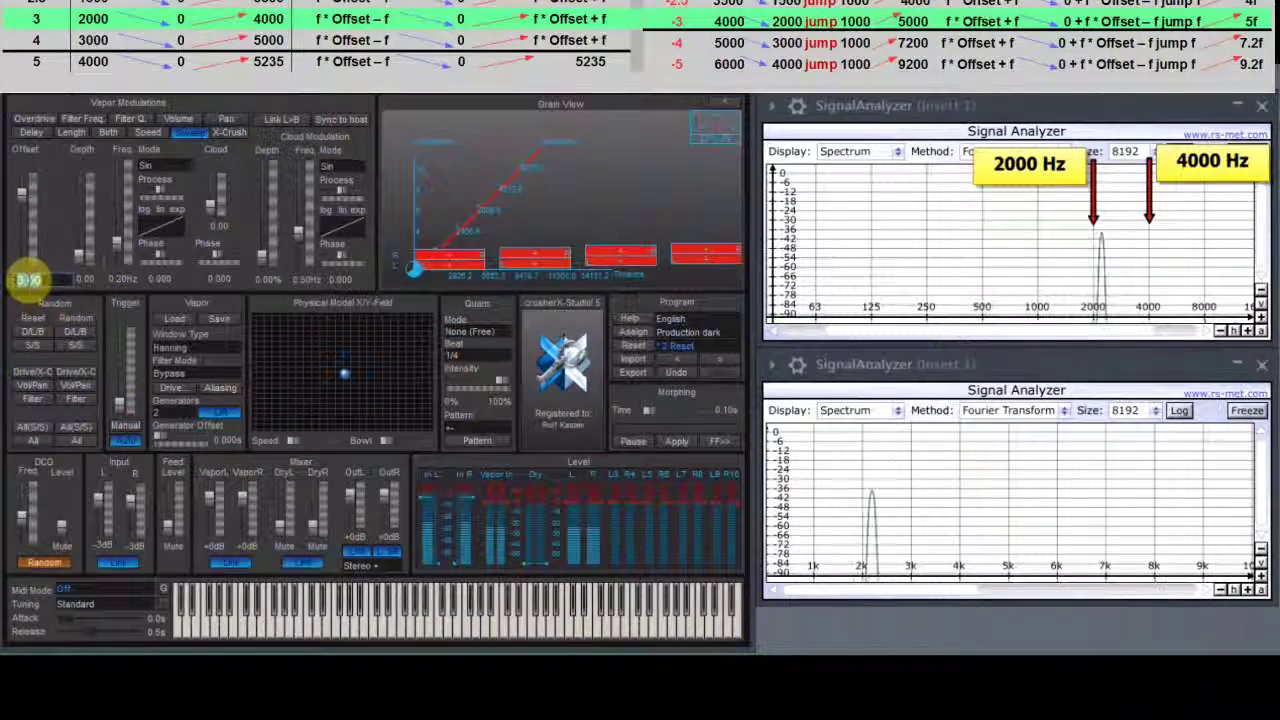
type("-3")
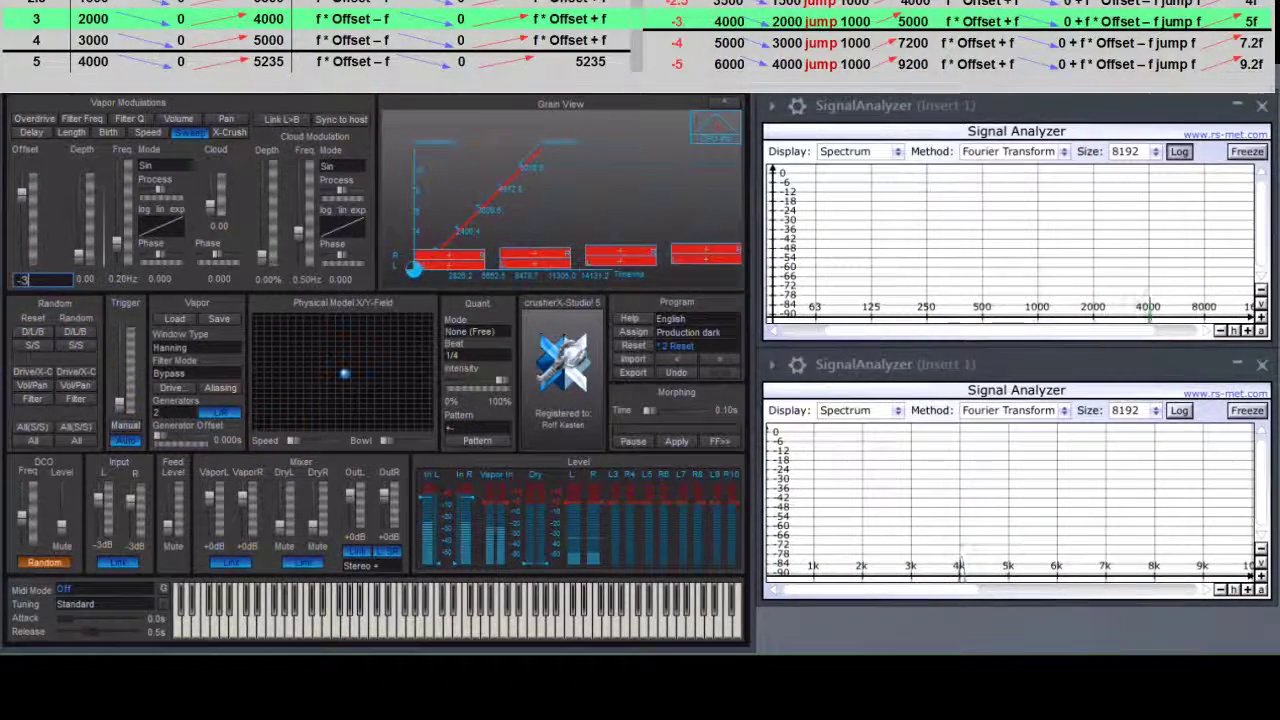
key("Return")
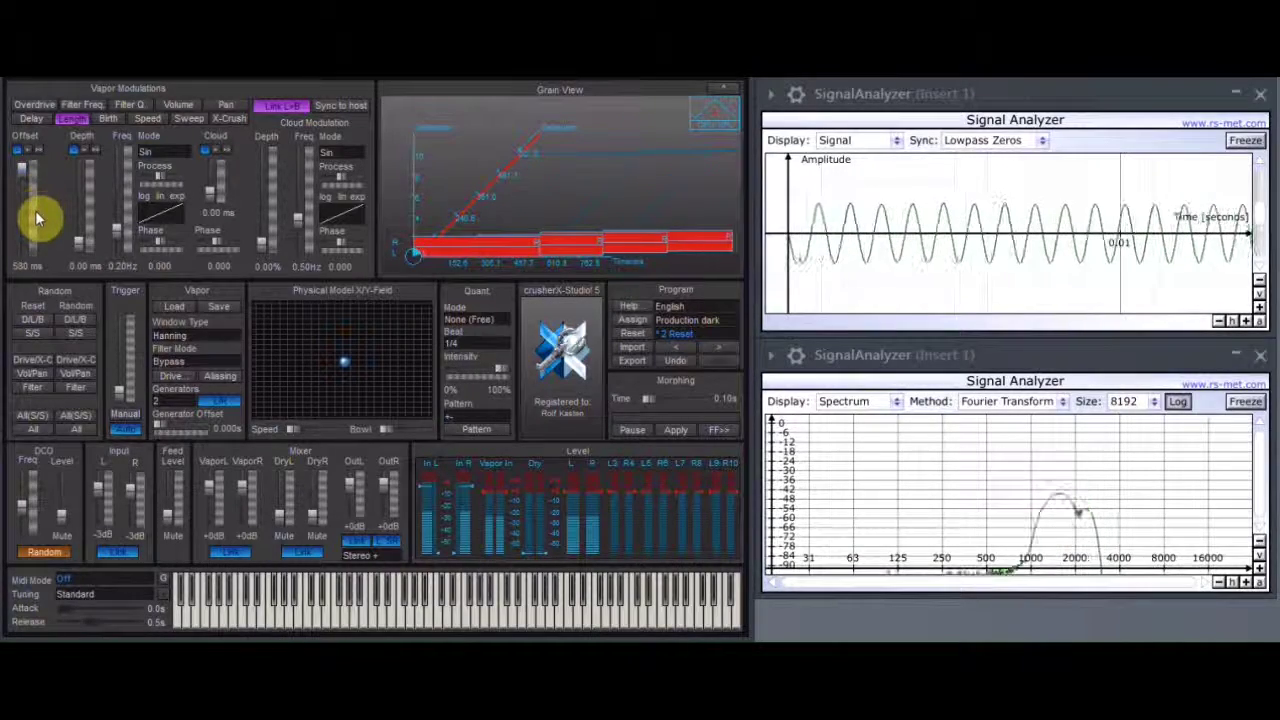
Vary the grain Length offset with its slider to change how fast the sweep repeats.
left_click_drag(35, 237, 78, 66)
left_click_drag(22, 214, 20, 165)
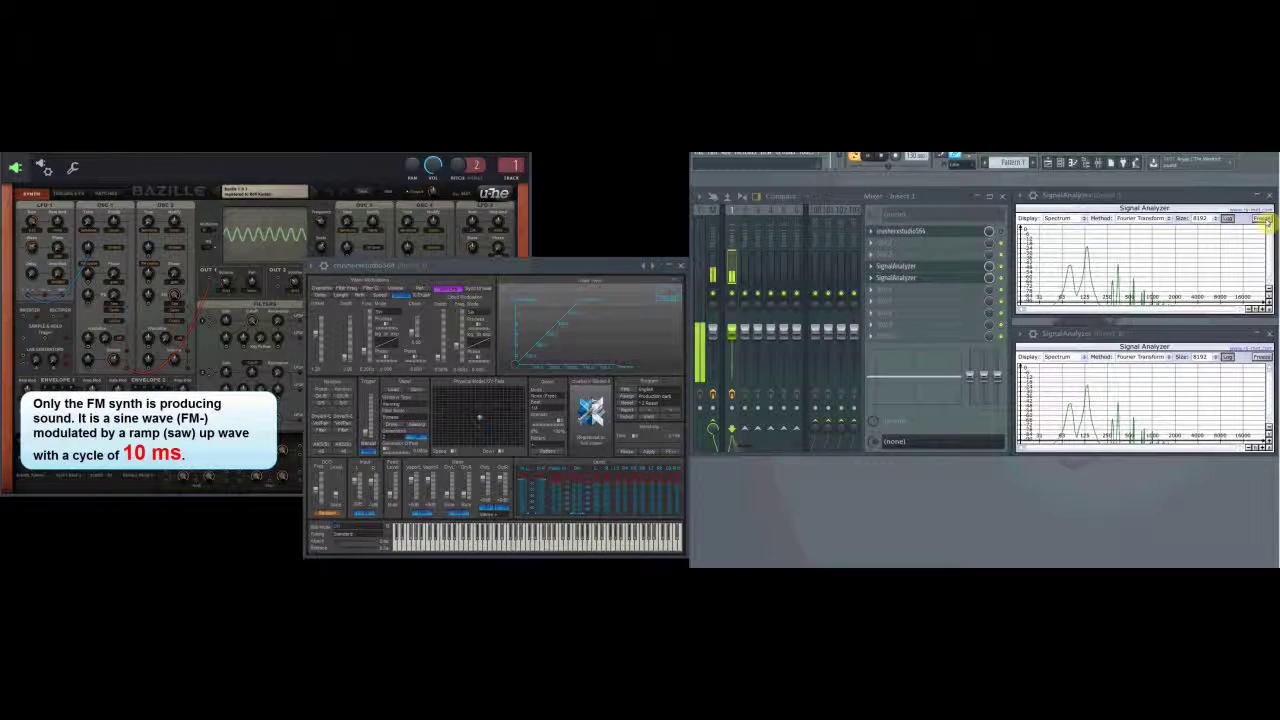
Freeze the FM sound's spectrum in the first analyzer and remove the oscillator's modulation in the Bazille synth to get a pure sine.
left_click(1262, 219)
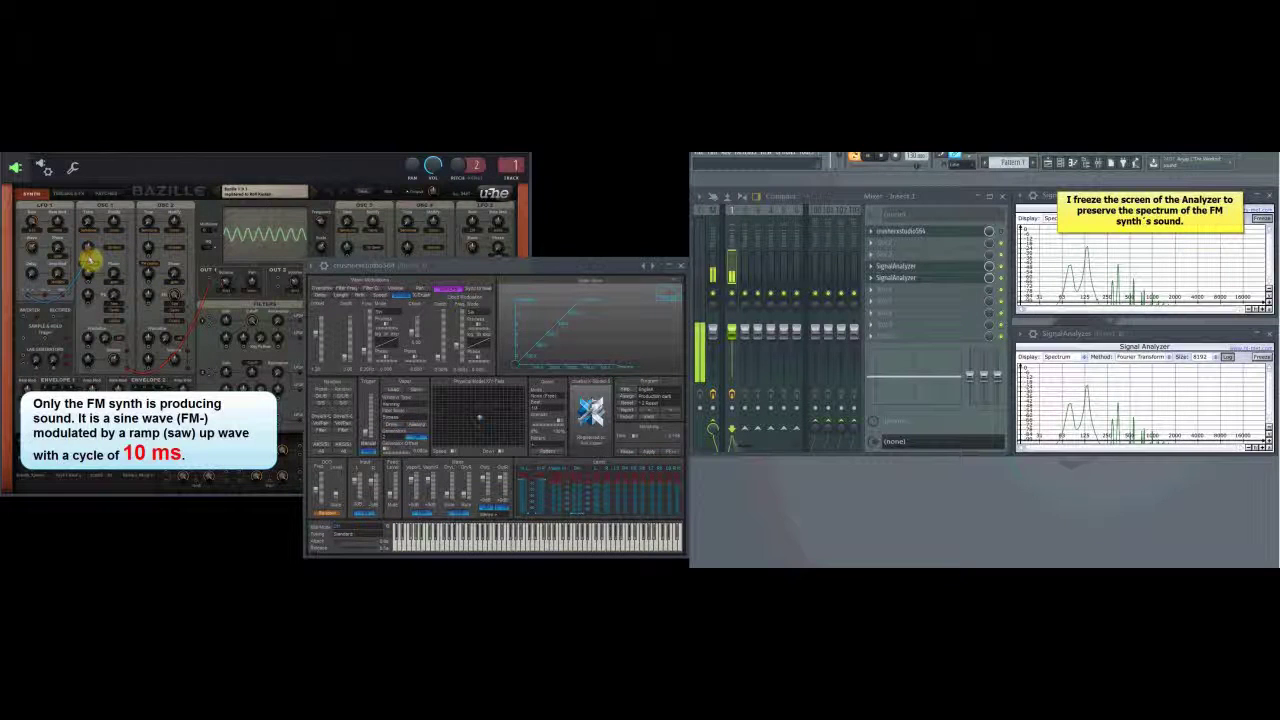
left_click(90, 260)
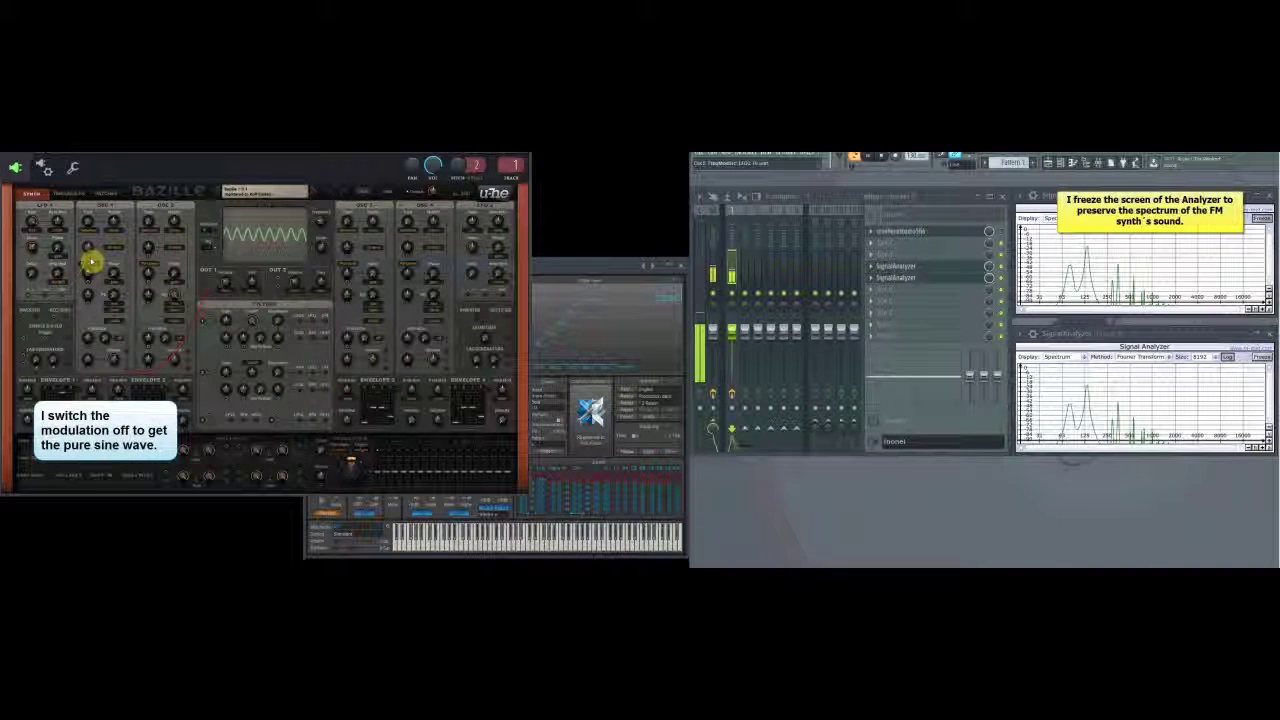
left_click_drag(88, 270, 89, 250)
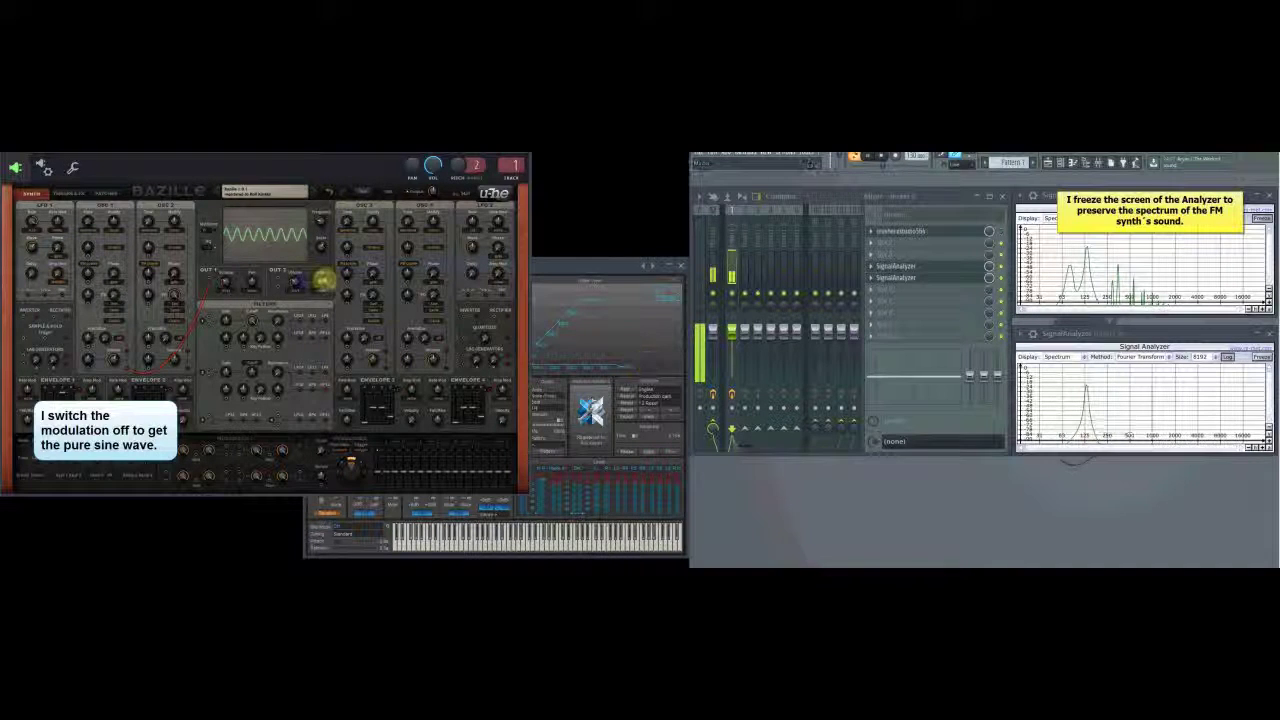
Enable the crusherX effect on the mixer insert and freeze its spectrum in the second analyzer for comparison.
left_click(618, 268)
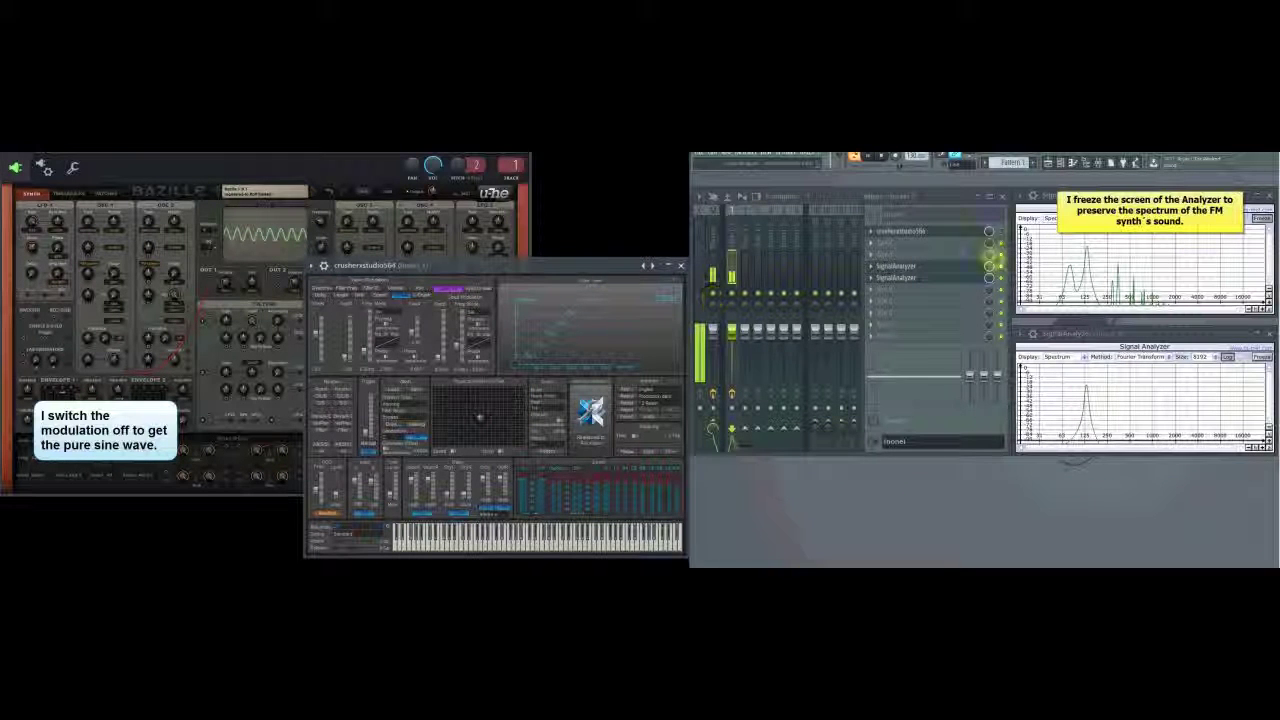
left_click(1001, 233)
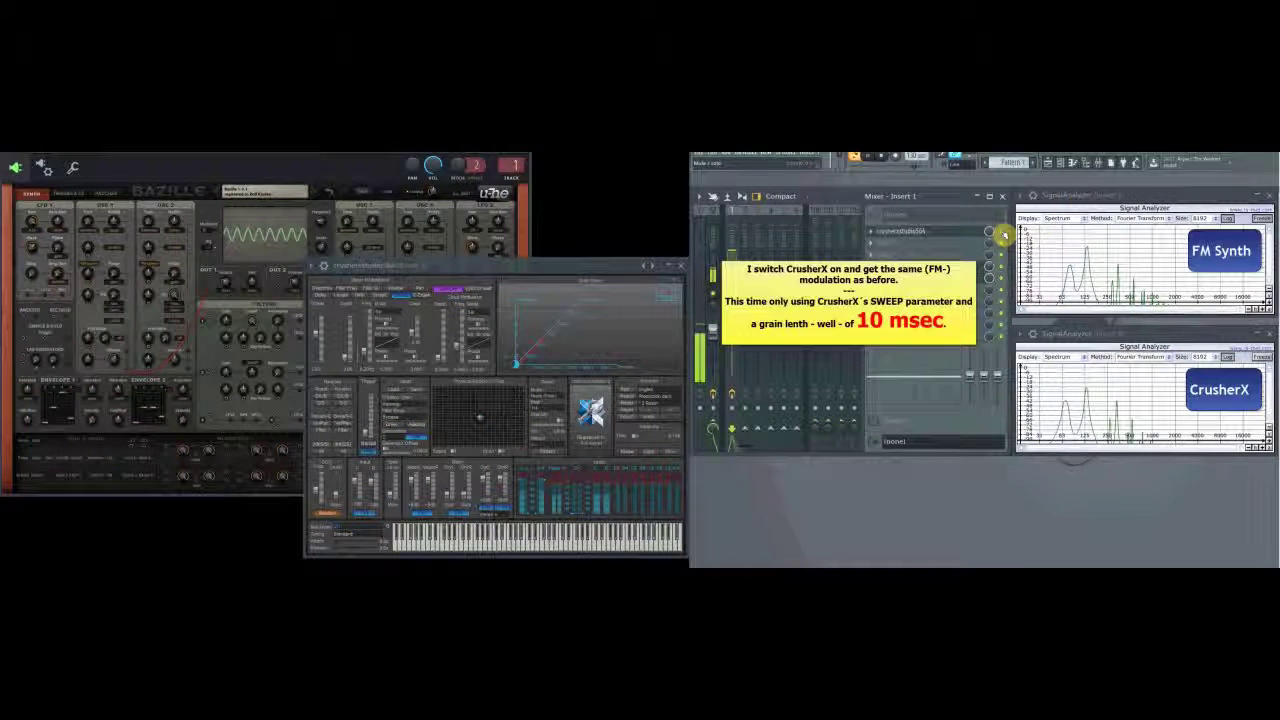
left_click(1264, 358)
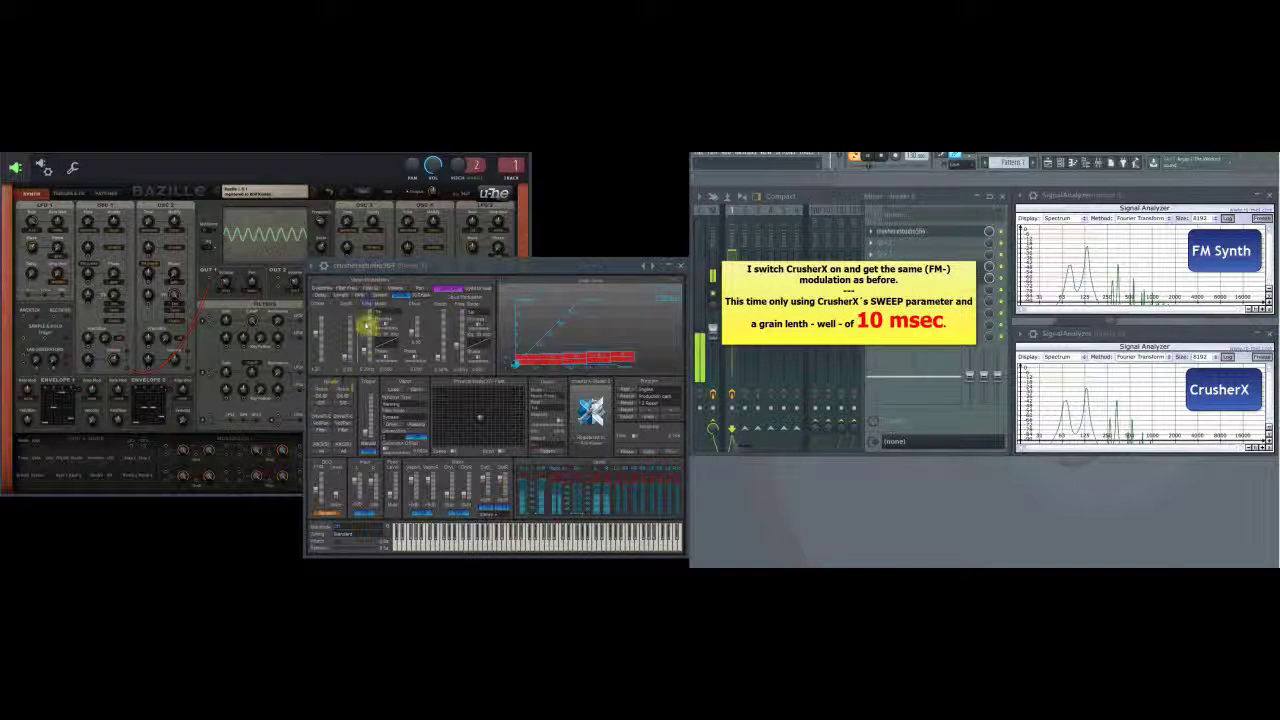
Review crusherX's grain Length, Birth and Speed settings behind the FM-like sound.
left_click(318, 369)
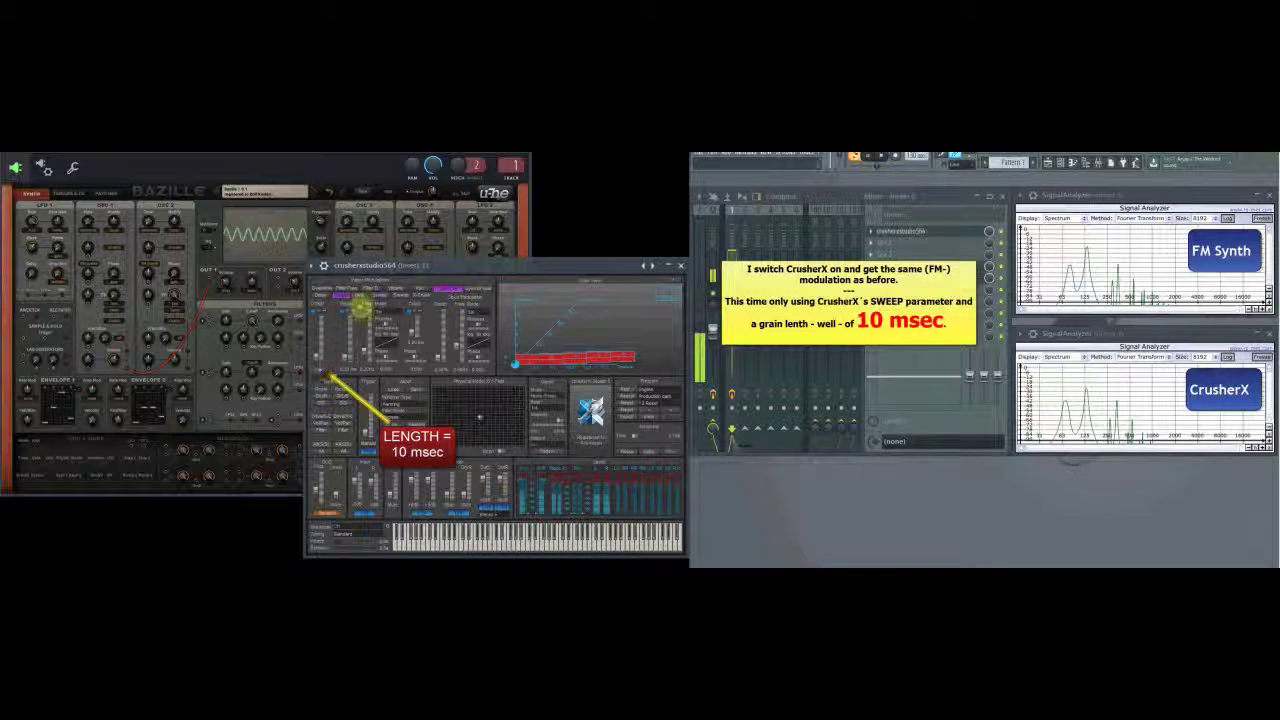
left_click(359, 295)
left_click(379, 305)
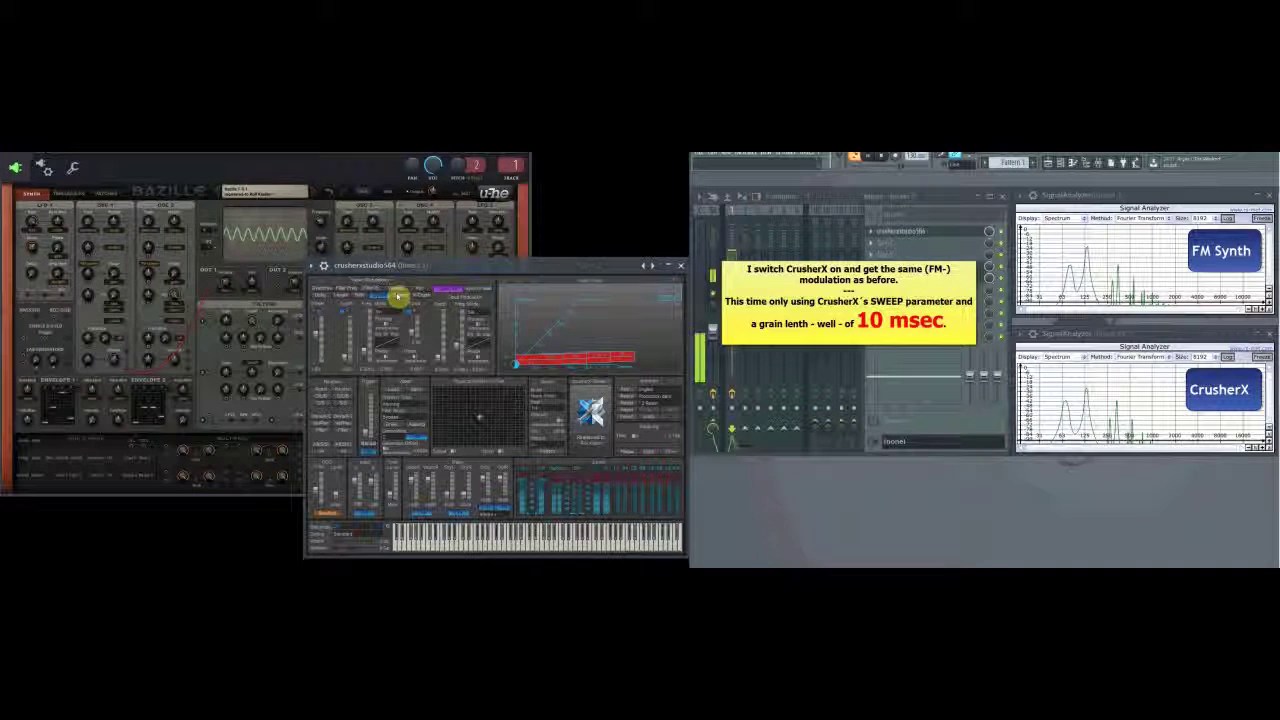
Open the grain Length modulation and raise its Offset to lengthen the grains.
left_click(343, 294)
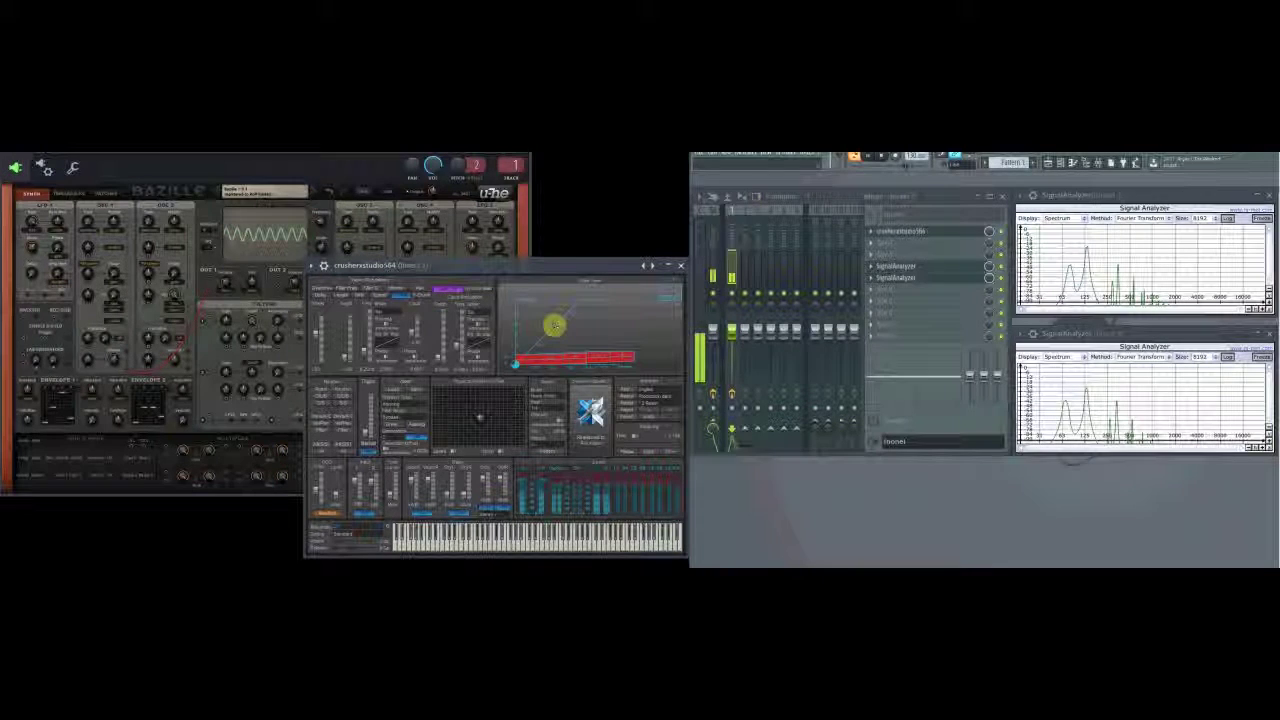
left_click(1003, 236)
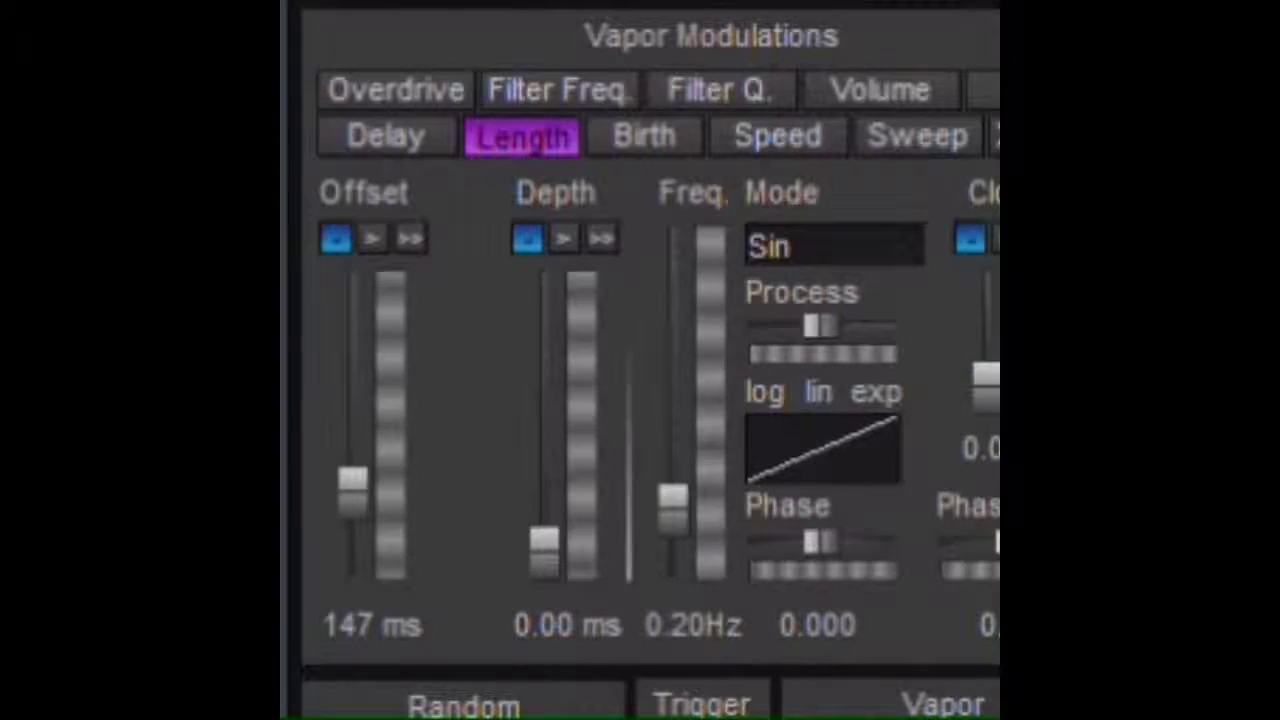
left_click(388, 528)
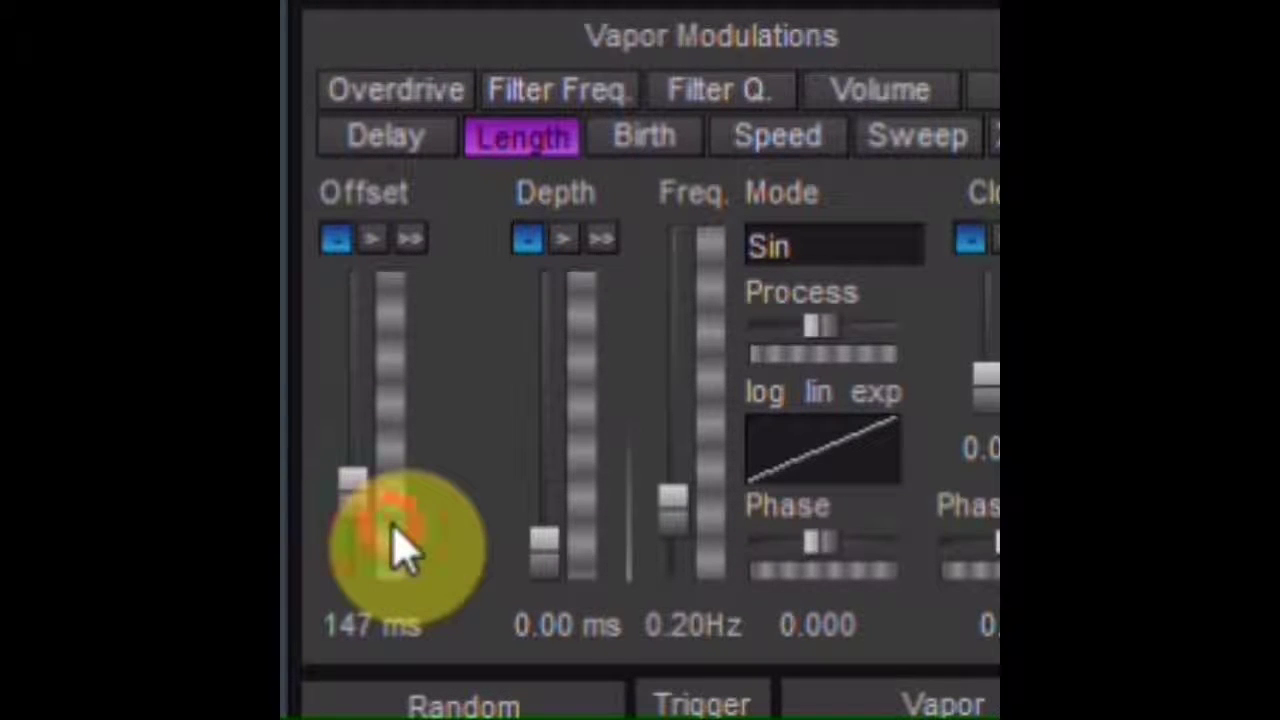
left_click_drag(392, 530, 355, 415)
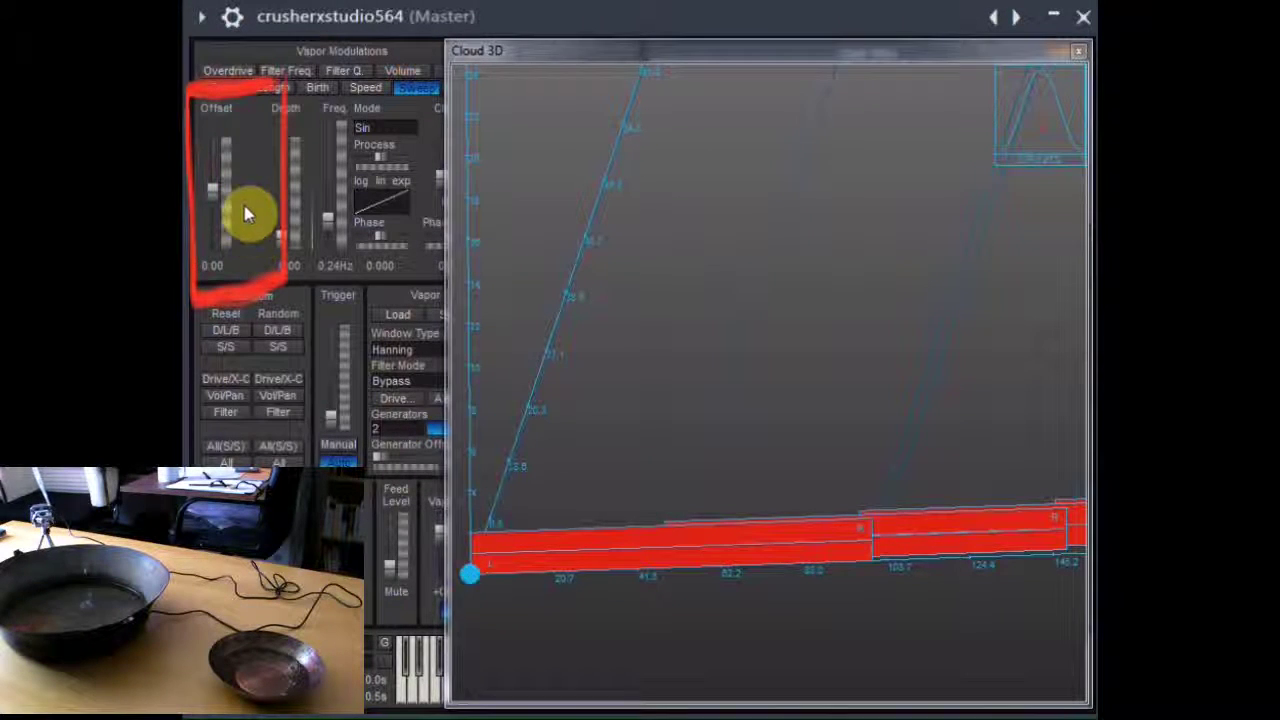
Vary the Sweep offset in both directions, between about -0.76 and 1.74, to bend the pitch of the live water sounds.
left_click_drag(228, 217, 215, 180)
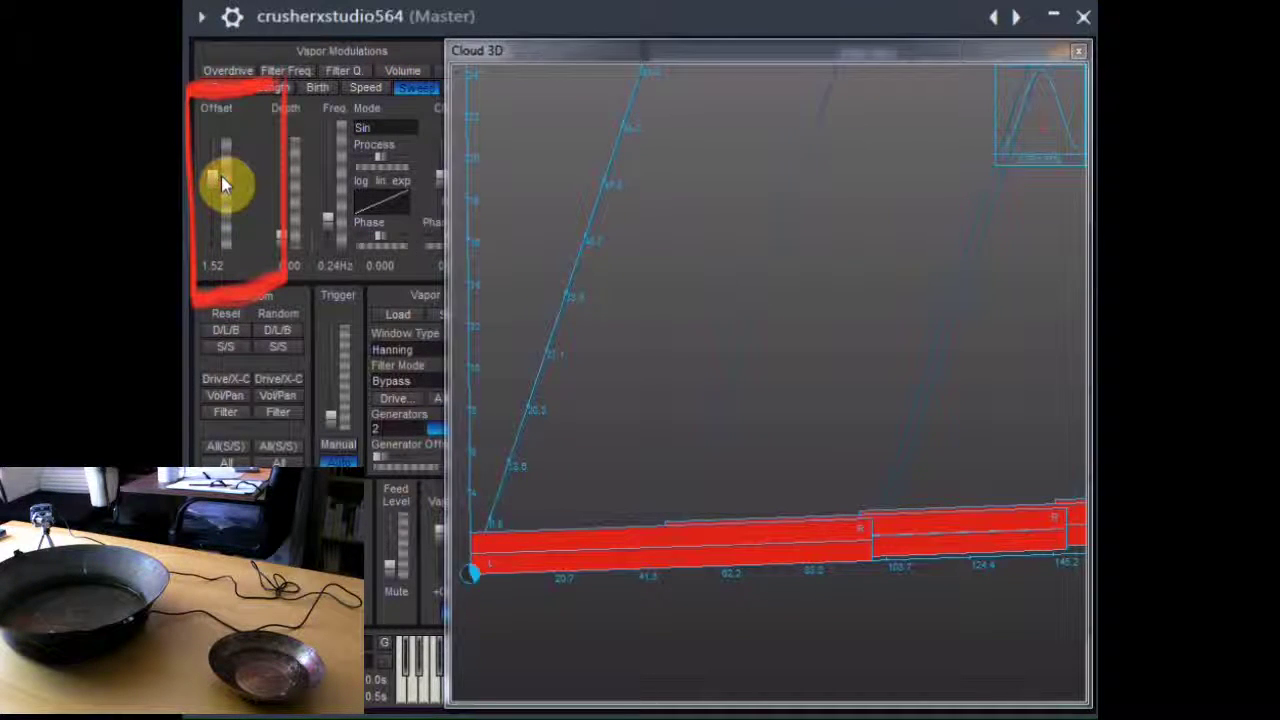
left_click_drag(230, 160, 216, 195)
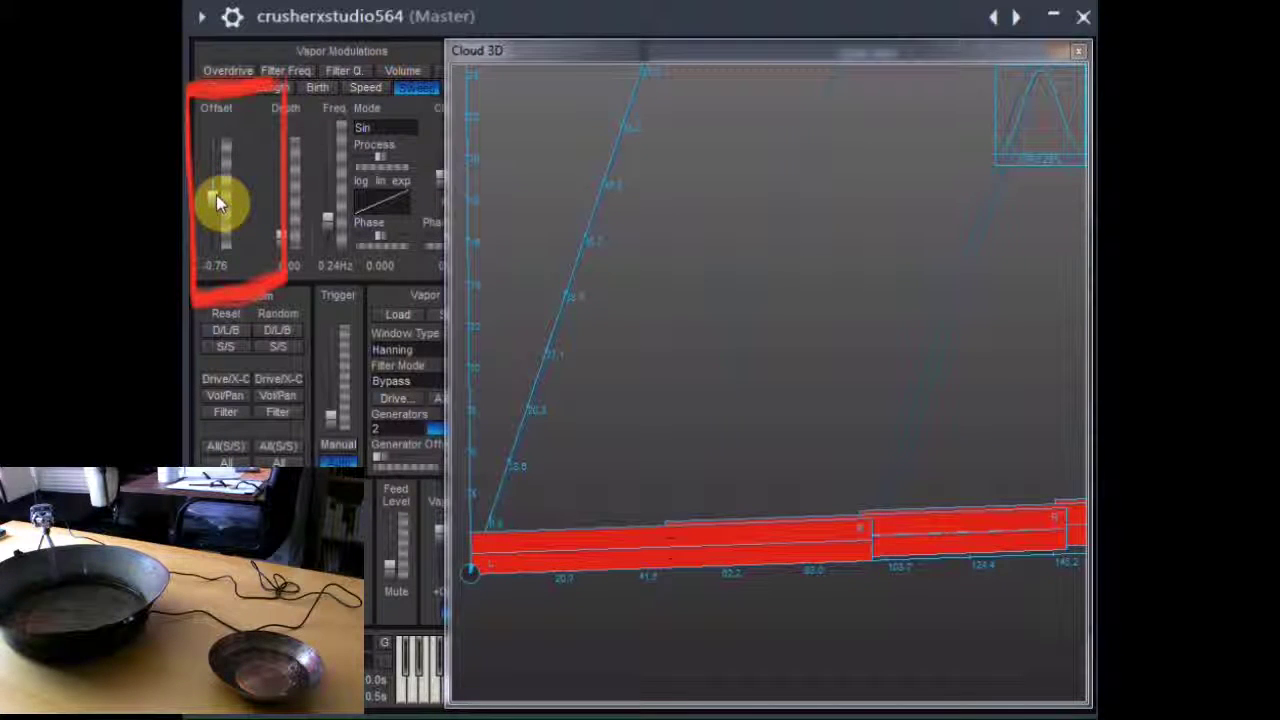
left_click_drag(216, 195, 218, 170)
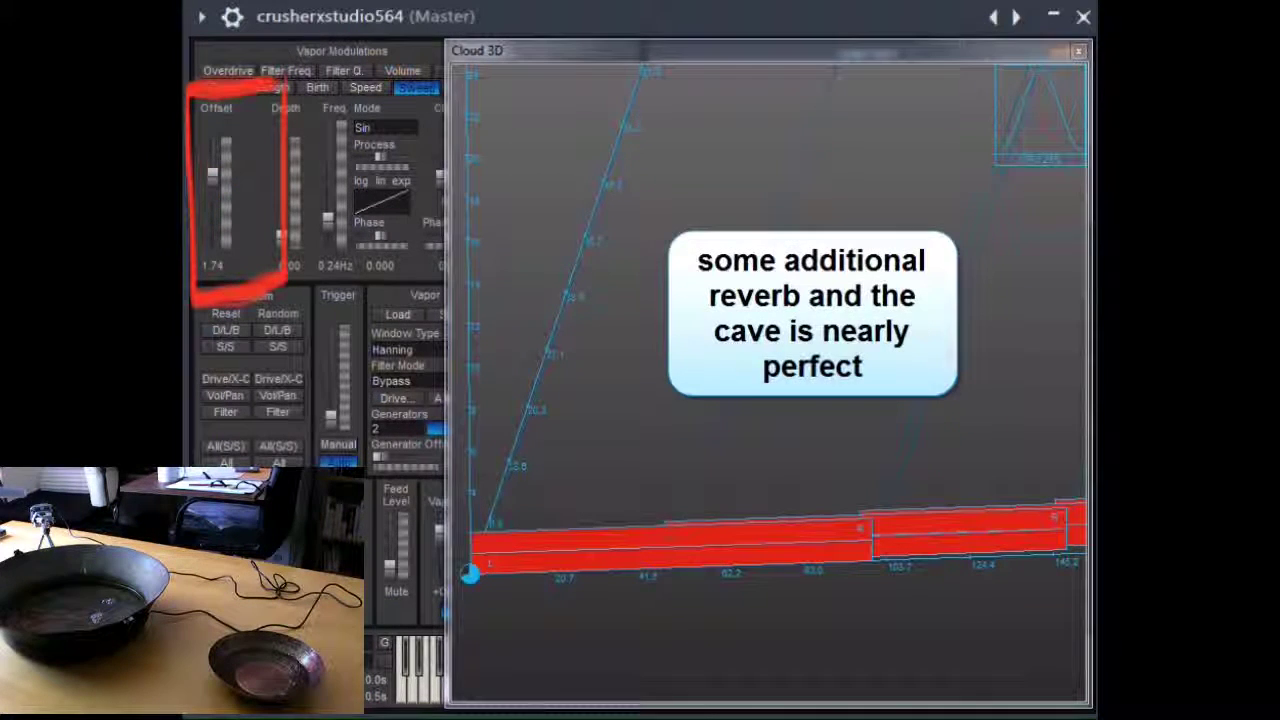
left_click_drag(218, 178, 218, 208)
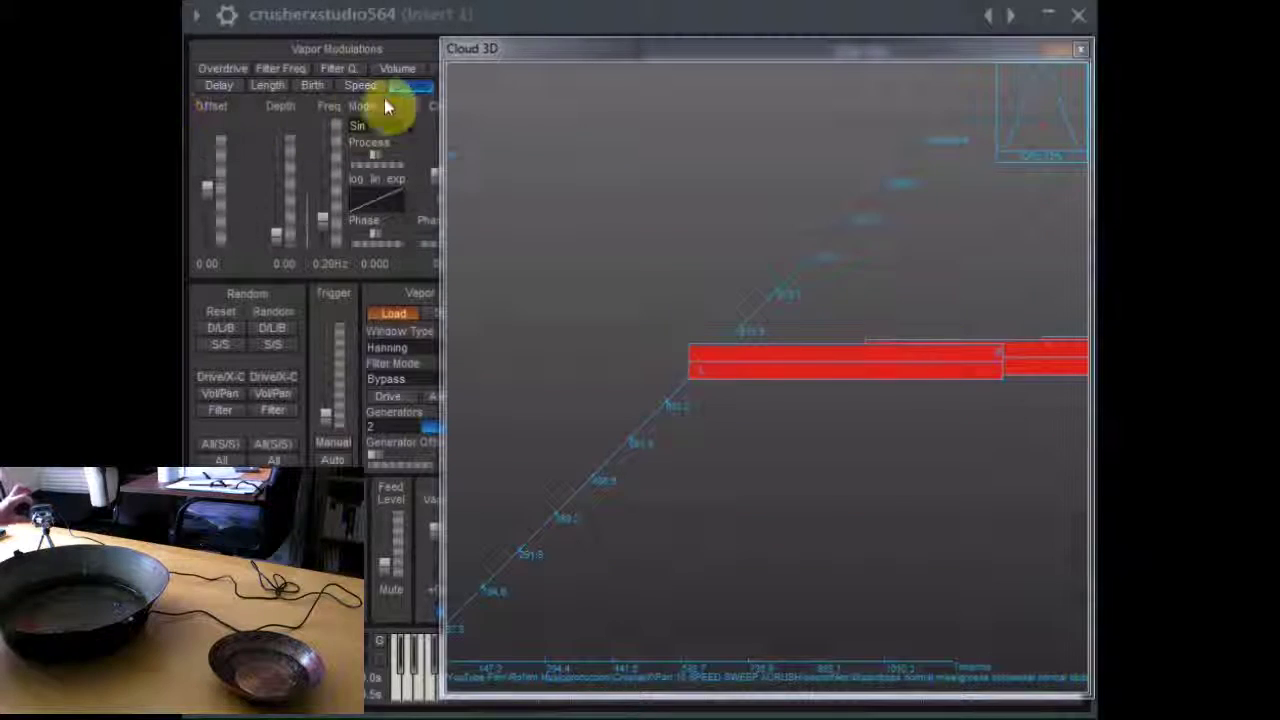
Raise the Sweep offset to about 1.09 for the loaded water-drop recording and adjust the grain Delay offset.
left_click_drag(221, 212, 230, 118)
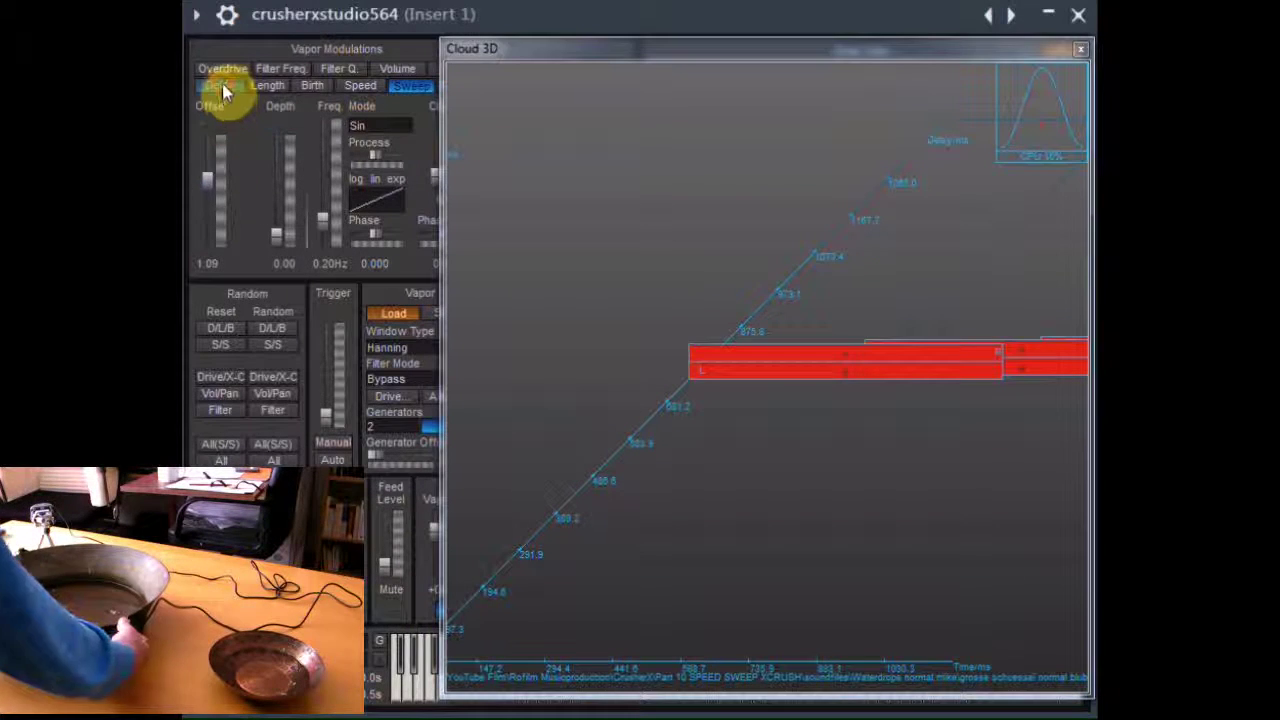
left_click(219, 85)
left_click_drag(229, 194, 207, 226)
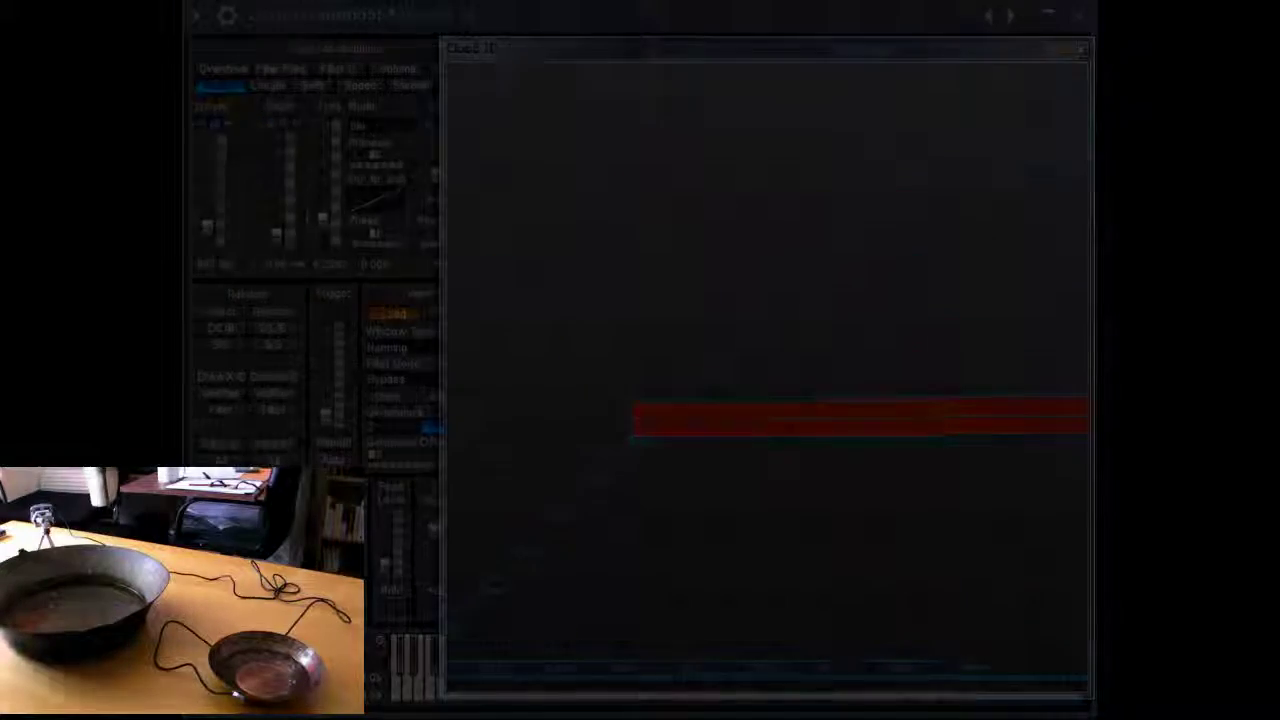
Move the grain Delay offset through the water recording and raise the grain Speed offset slightly.
left_click(213, 168)
mouse_move(213, 168)
left_mouse_down()
mouse_move(214, 120)
mouse_move(212, 223)
left_mouse_up()
left_click(358, 87)
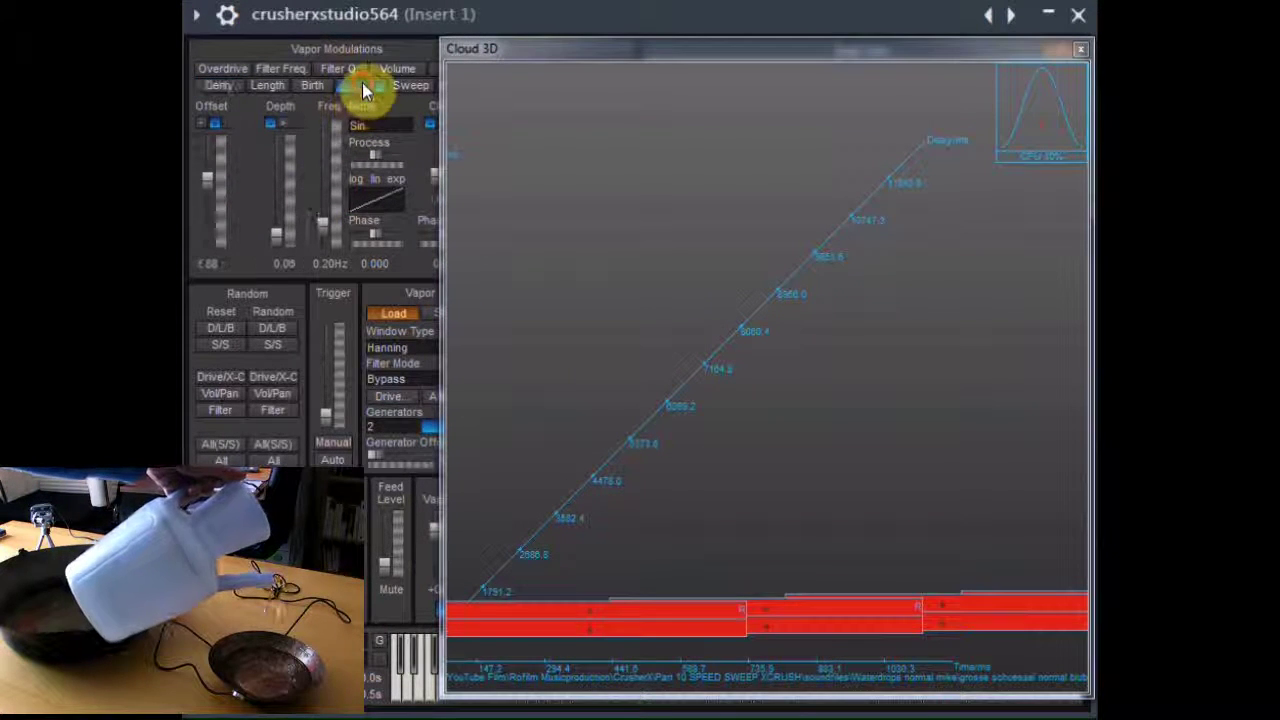
left_click_drag(206, 176, 209, 169)
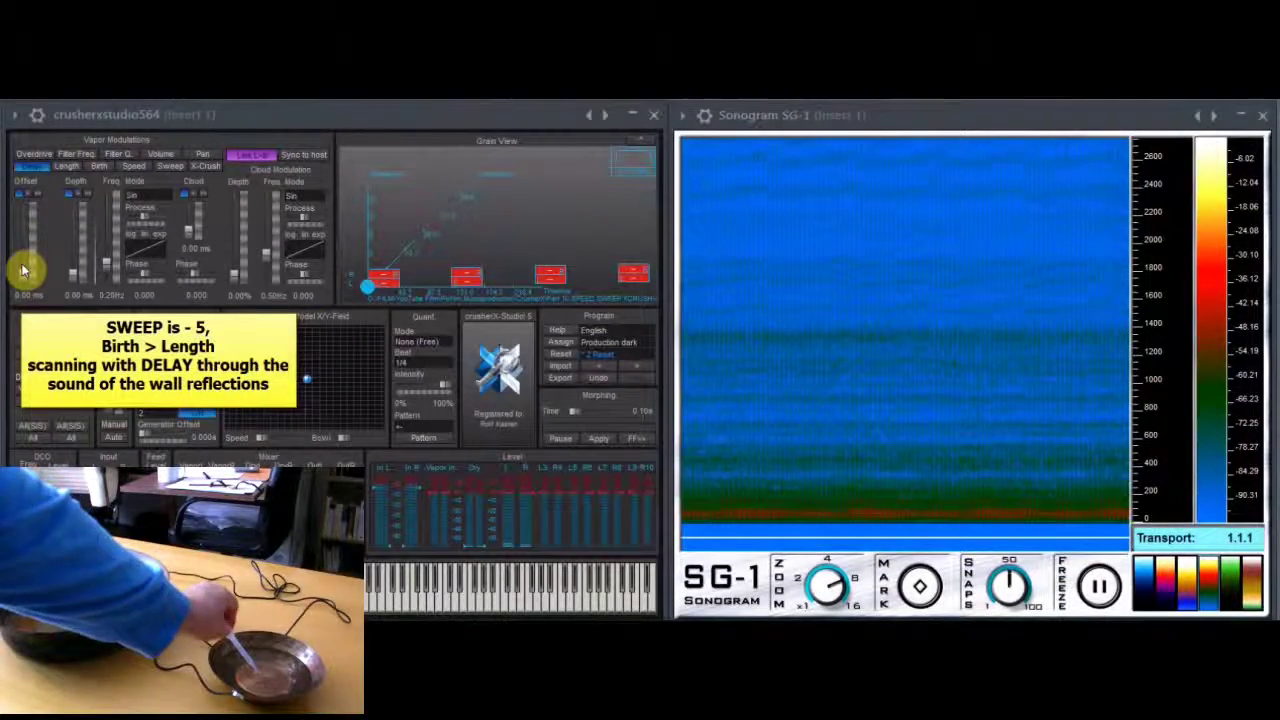
Raise the Delay offset to about 27 ms, check the Sweep offset, and fine-tune the Delay offset.
left_click_drag(24, 270, 34, 240)
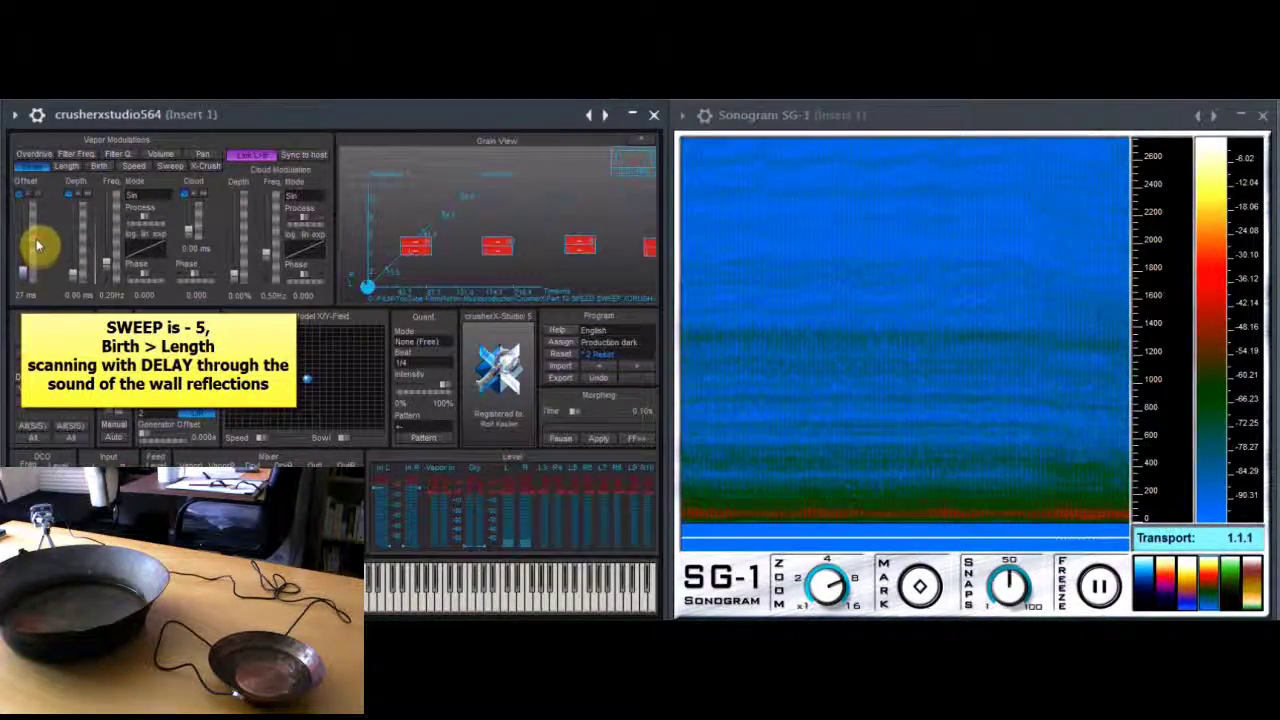
left_click(170, 167)
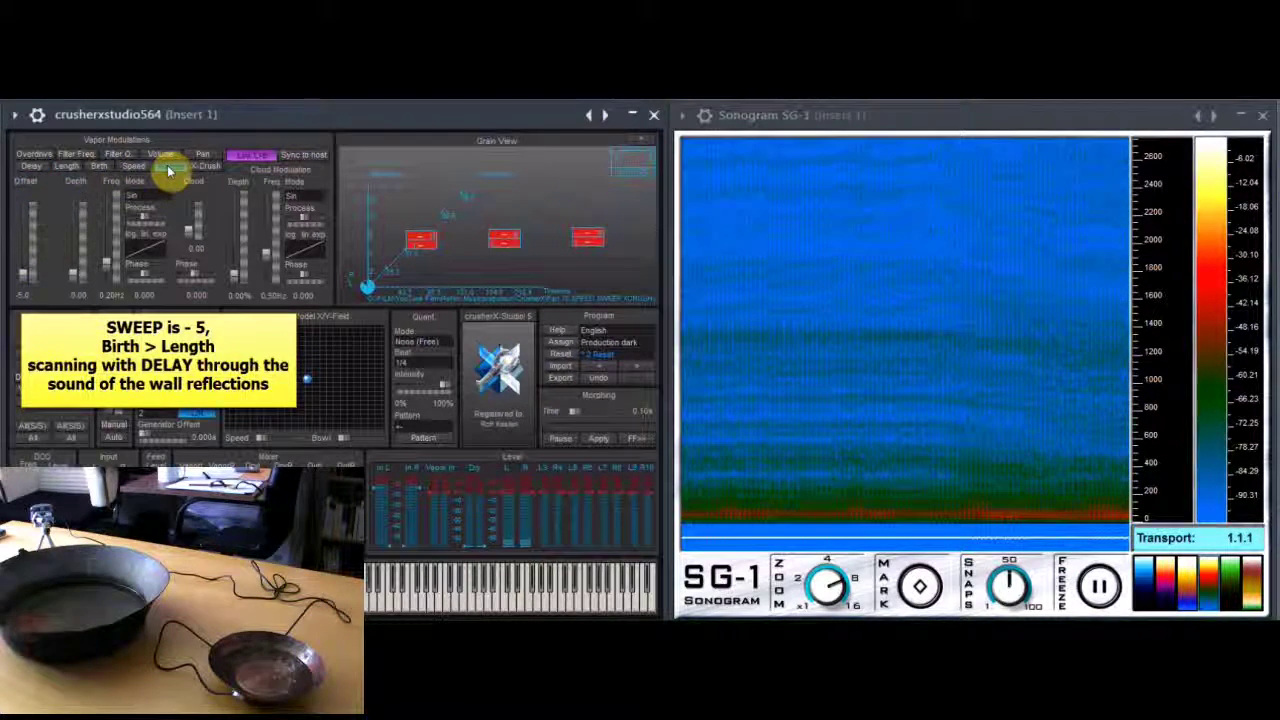
left_click(40, 168)
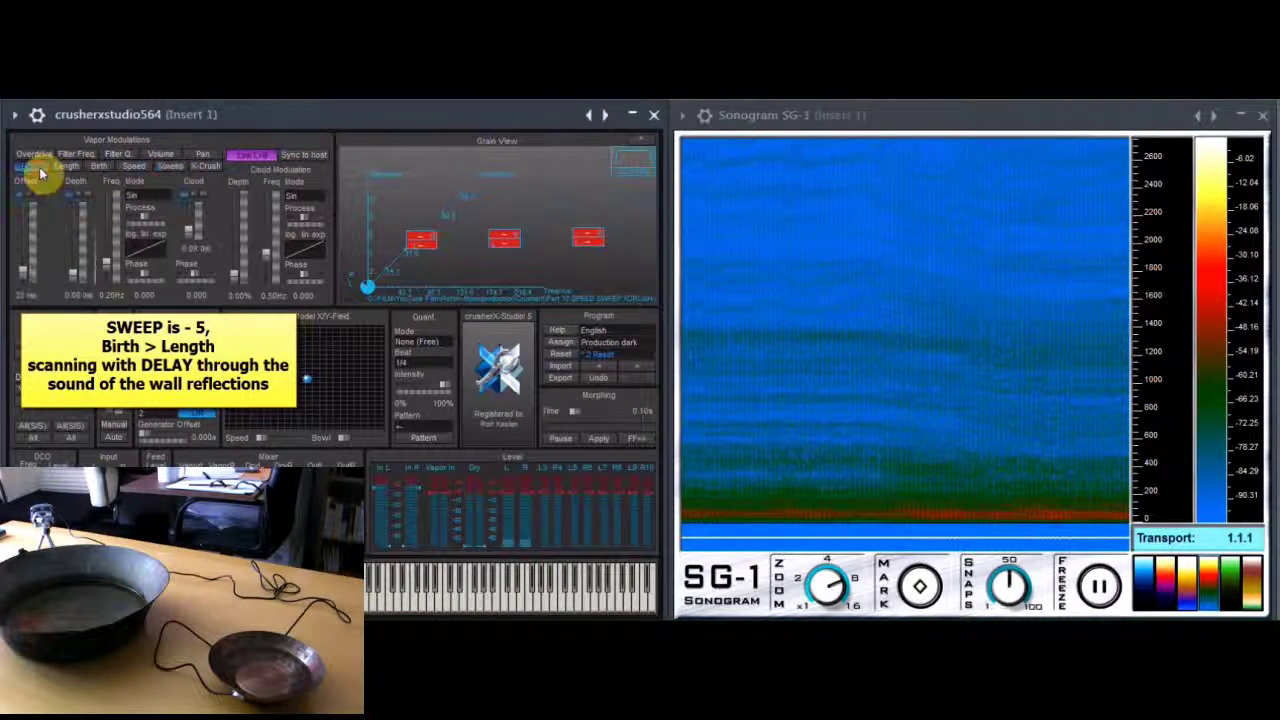
mouse_move(35, 263)
left_mouse_down()
mouse_move(34, 228)
mouse_move(27, 268)
left_mouse_up()
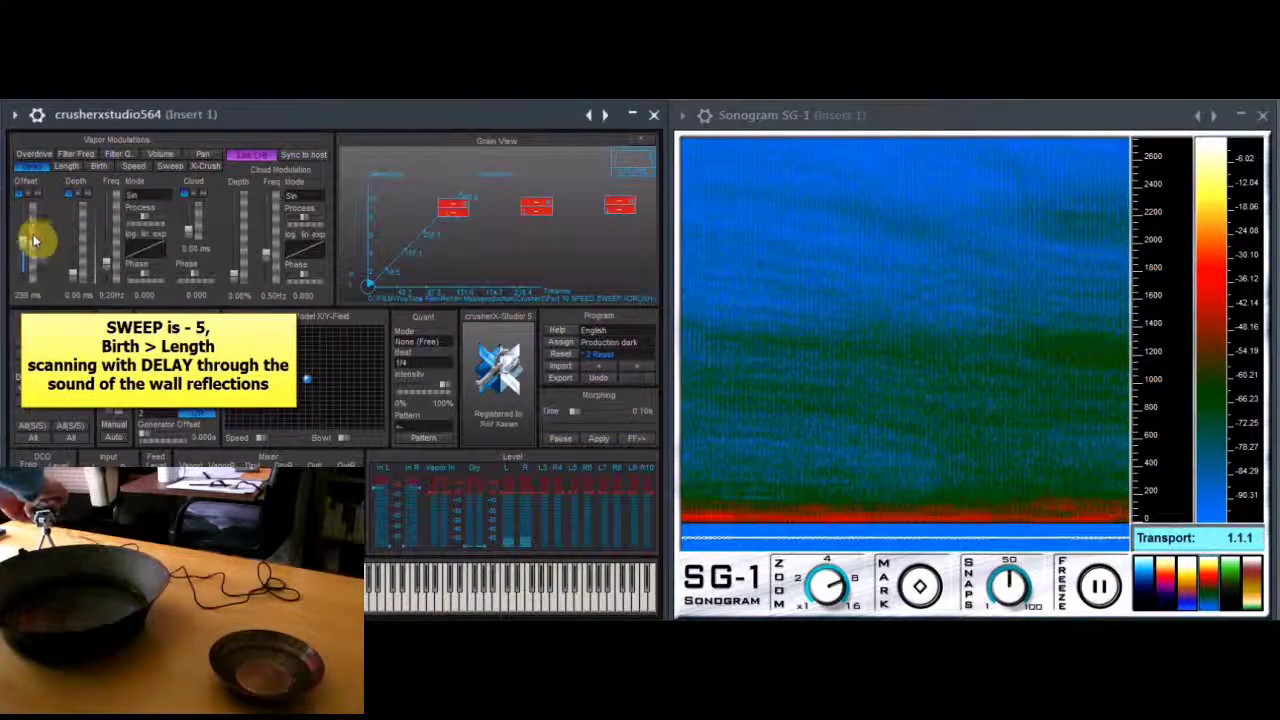
Scan the wall-reflection sound by raising the Delay offset to about 574 ms and gradually returning it to 0 ms.
mouse_move(33, 250)
left_mouse_down()
mouse_move(35, 208)
mouse_move(25, 231)
left_mouse_up()
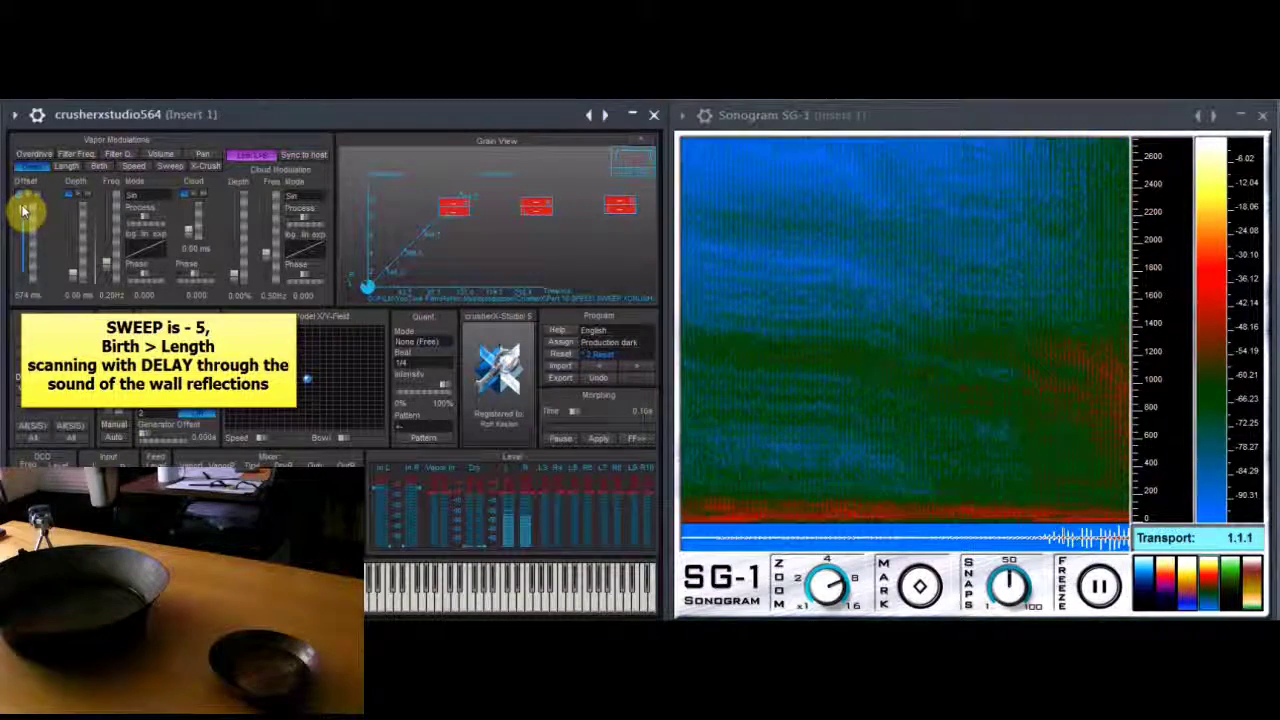
left_click_drag(24, 225, 35, 256)
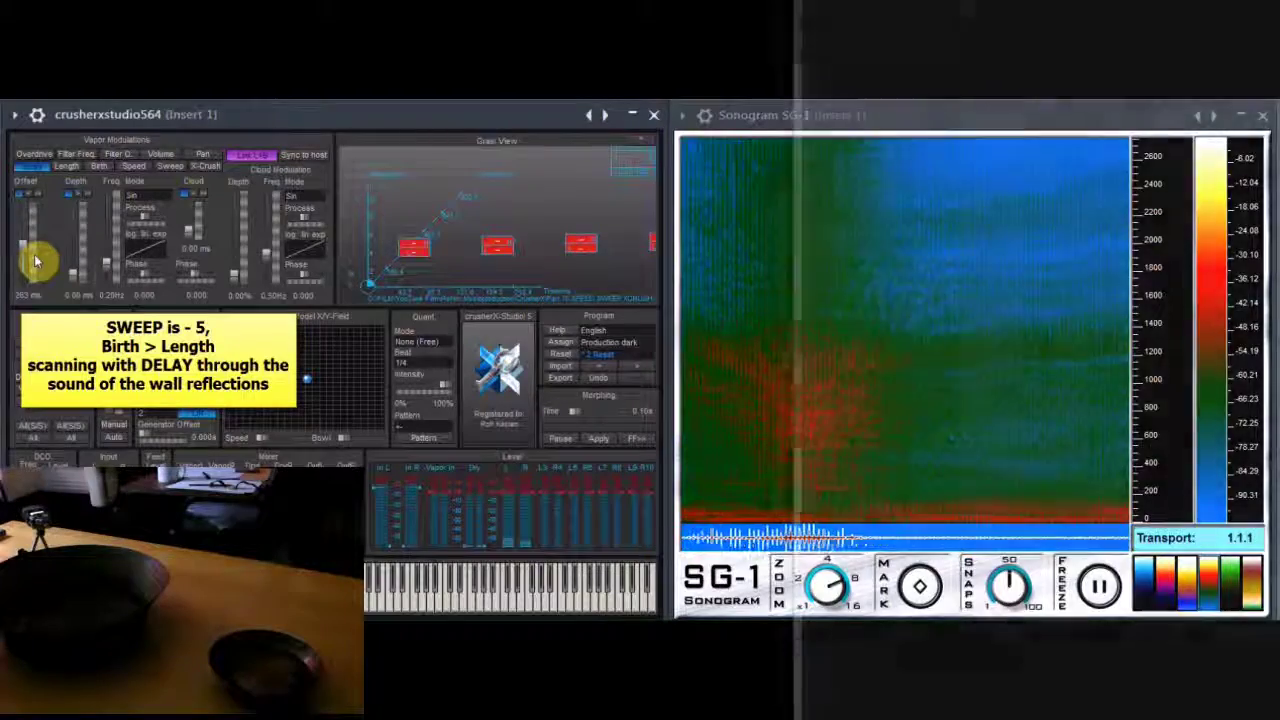
left_click_drag(35, 260, 35, 263)
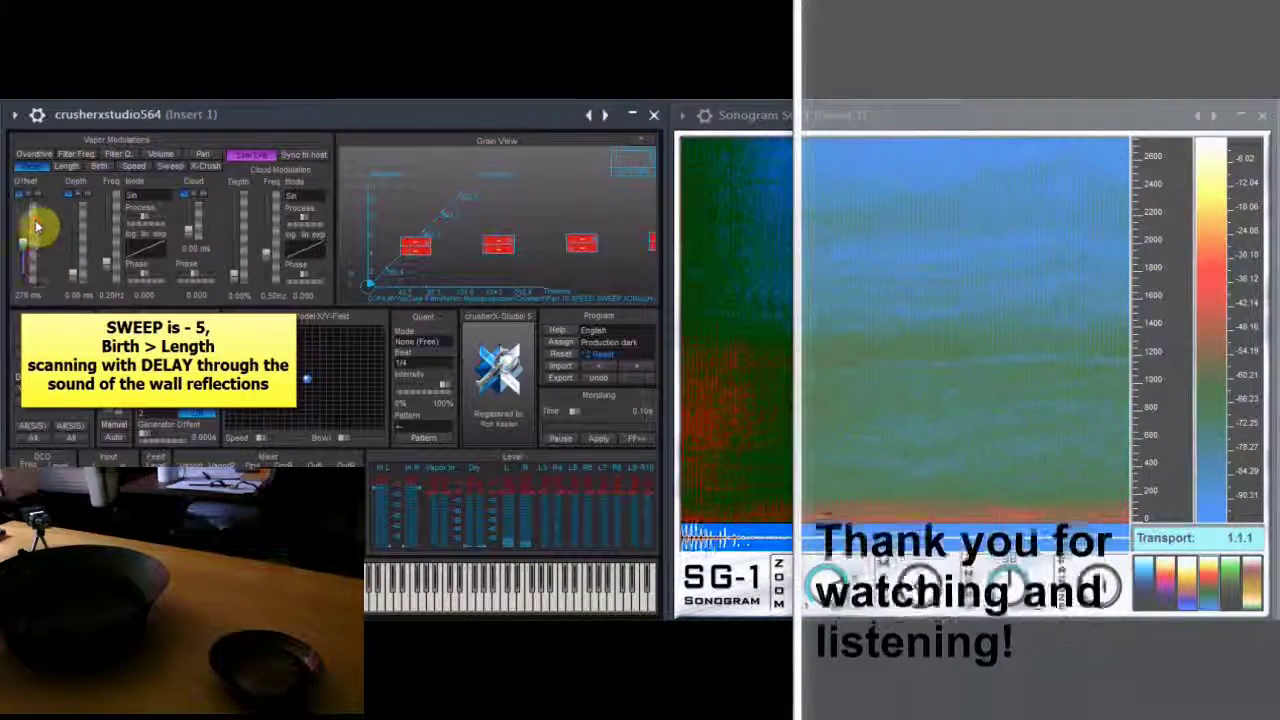
left_click_drag(35, 228, 34, 283)
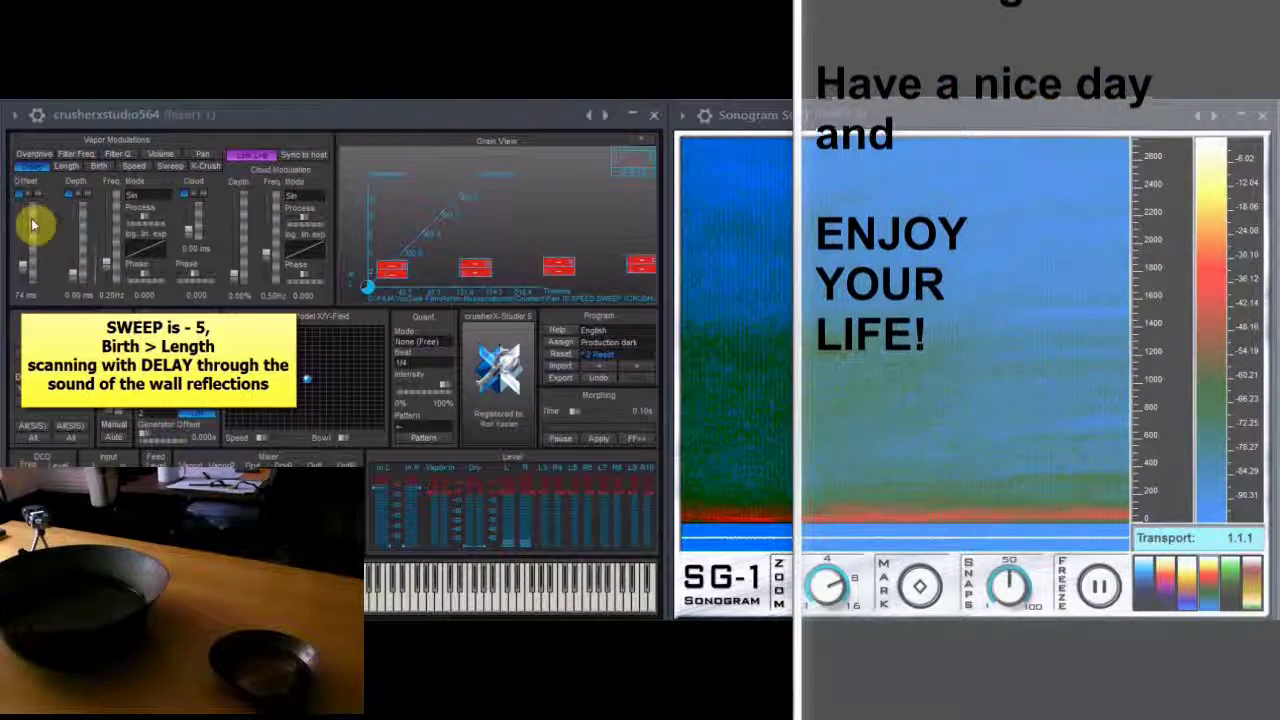
left_click_drag(33, 256, 34, 286)
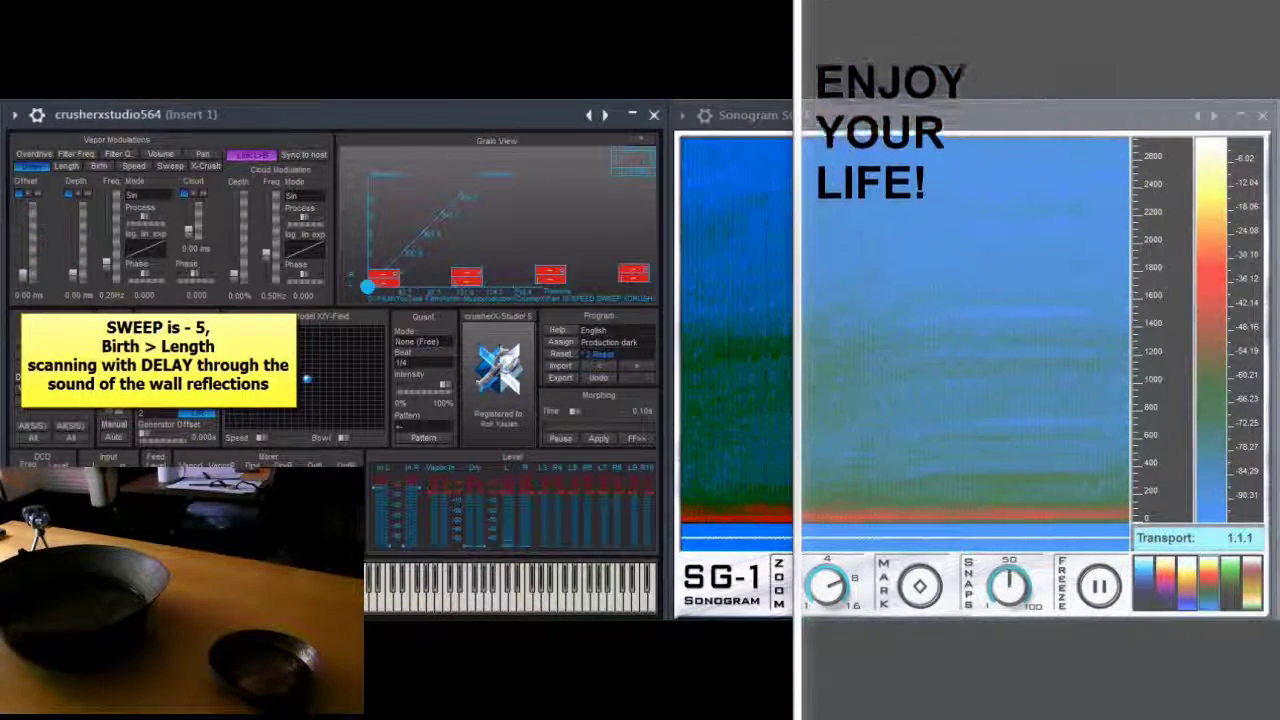